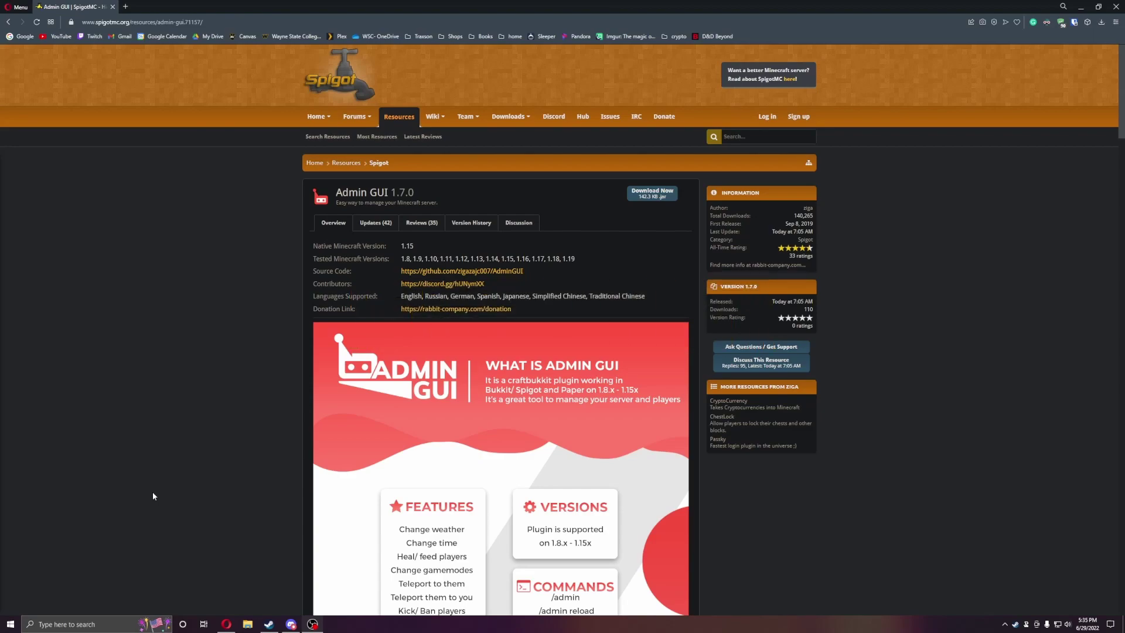
- Resume playing on the server and run /admin to bring up the Admin GUI
scroll(338, 426, "down", 5)
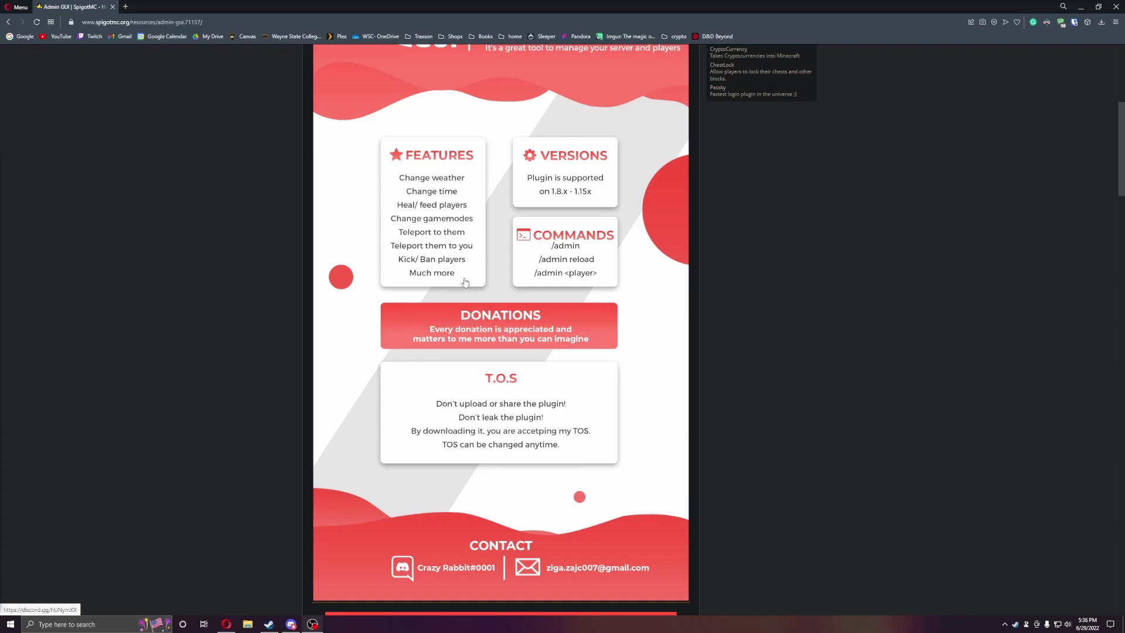
scroll(676, 340, "down", 10)
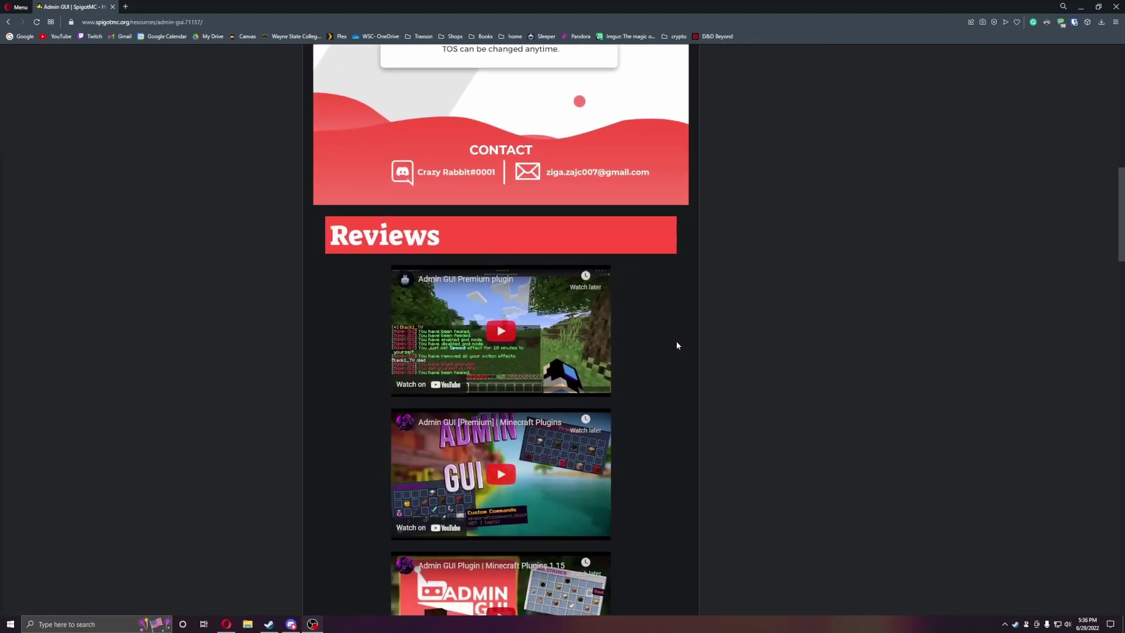
scroll(674, 342, "down", 4)
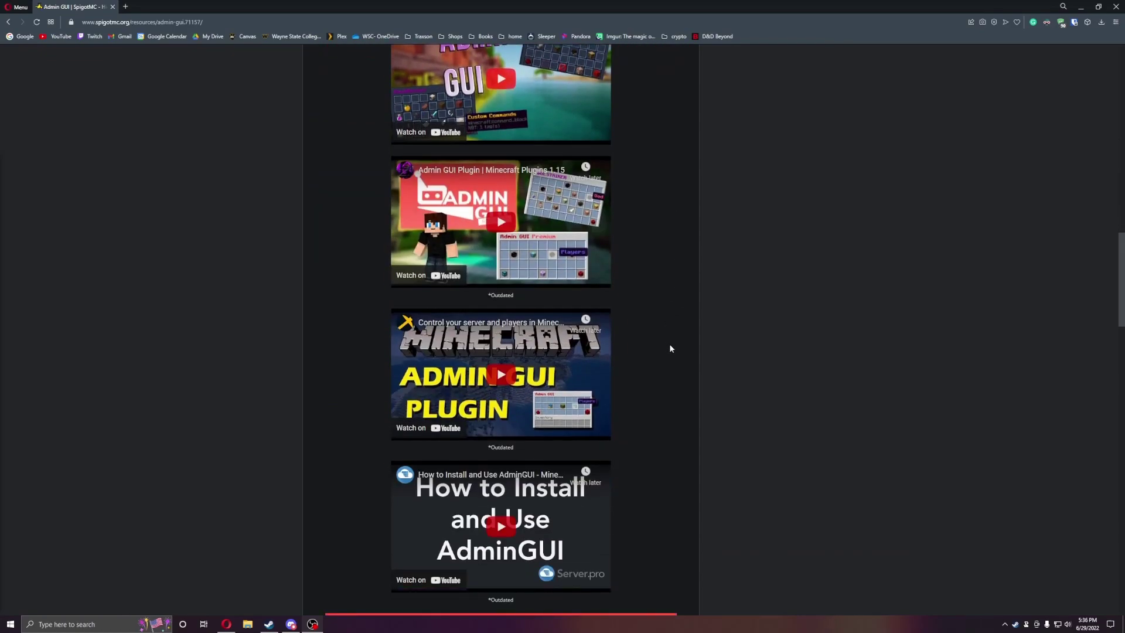
scroll(668, 342, "down", 12)
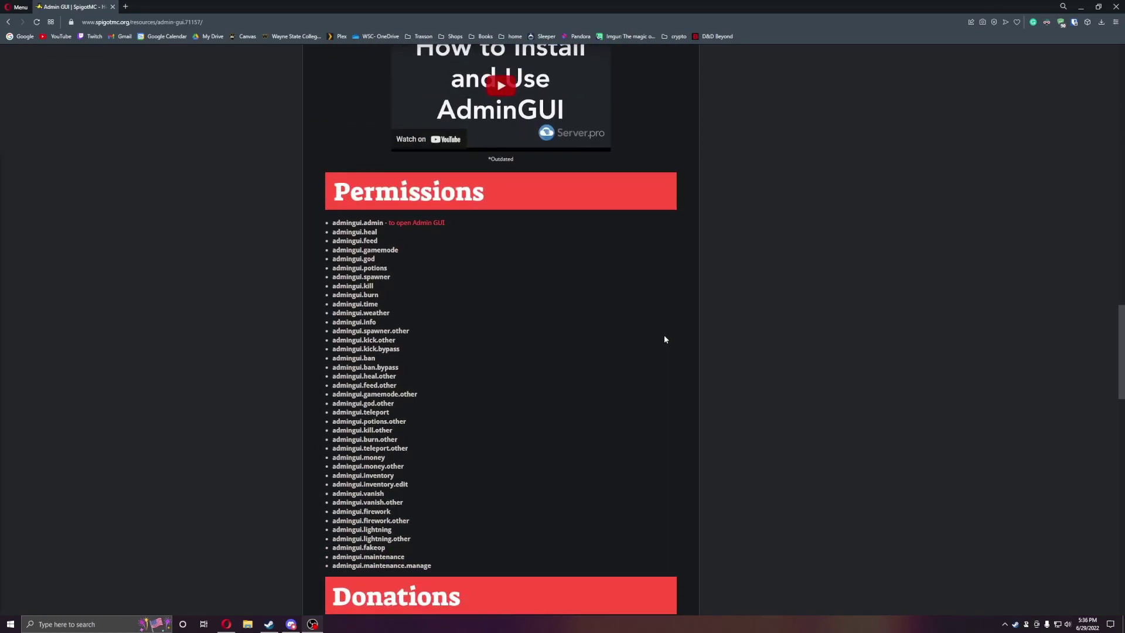
scroll(661, 335, "up", 20)
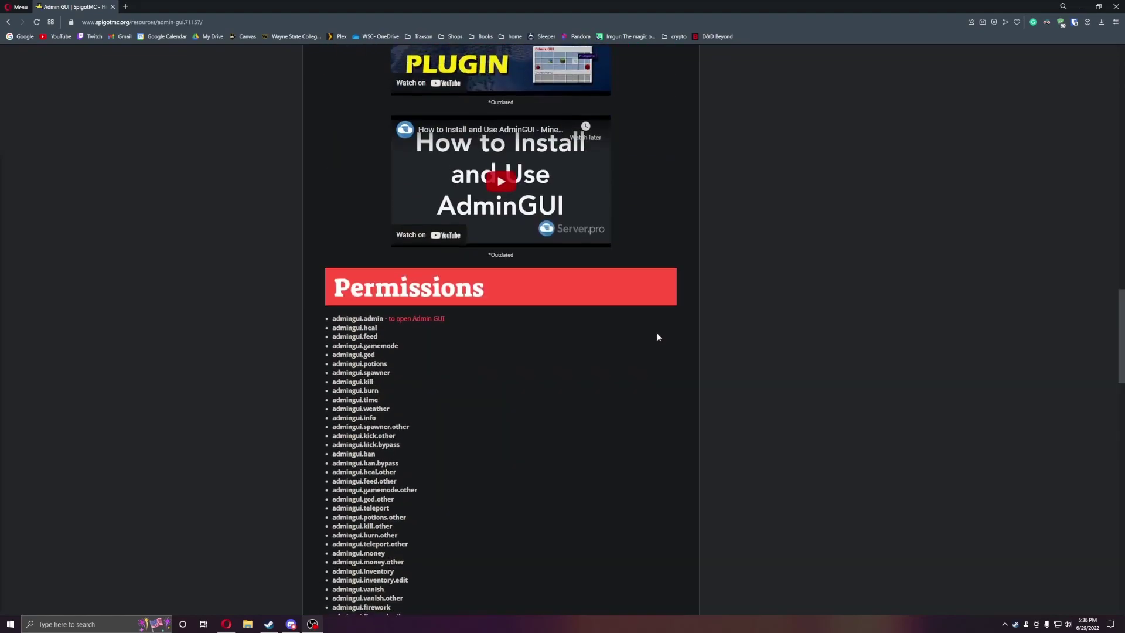
scroll(656, 335, "up", 10)
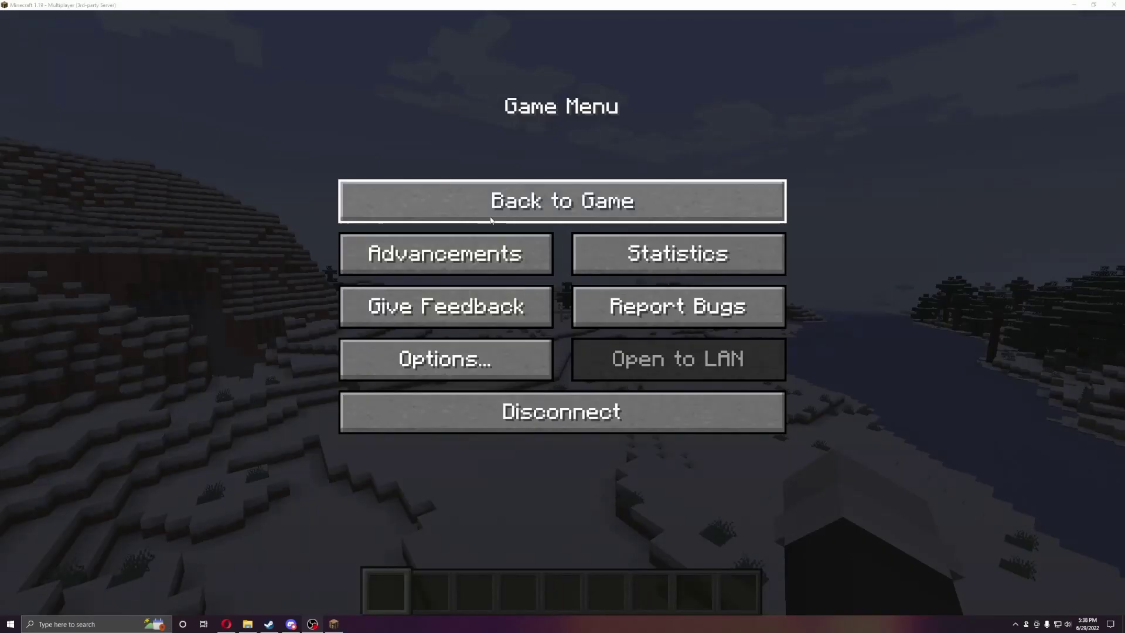
left_click(563, 199)
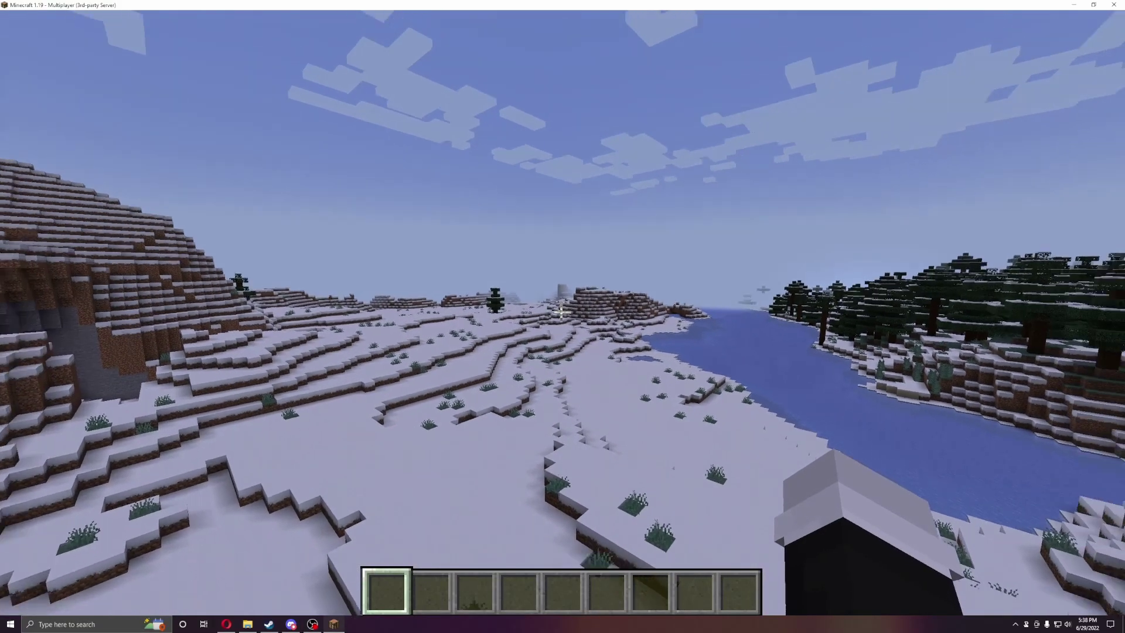
key("w")
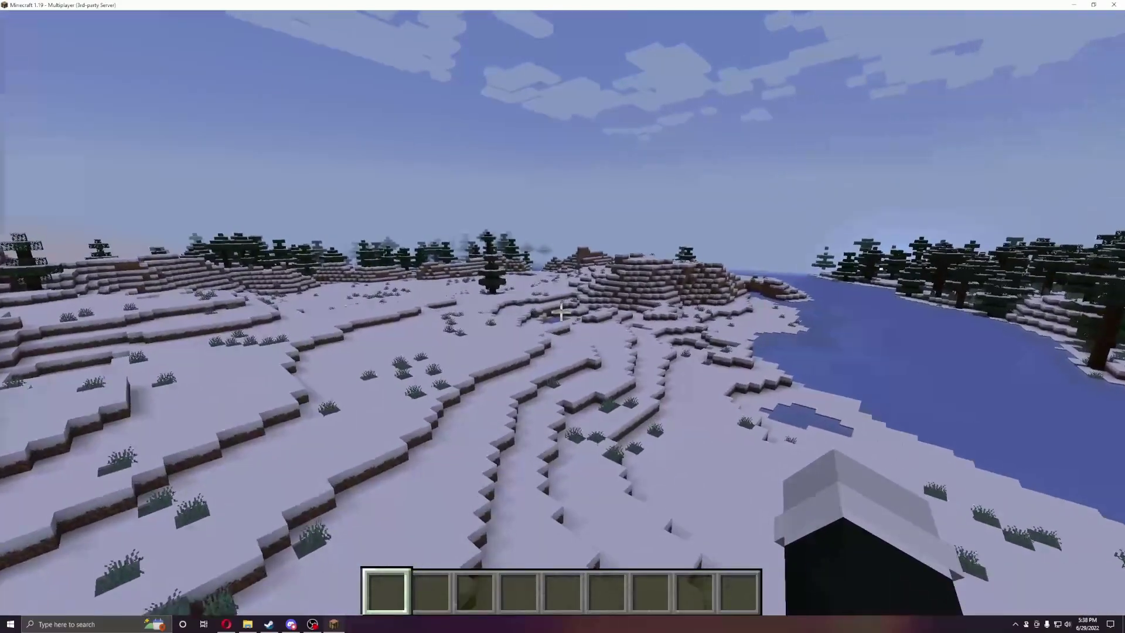
key("slash")
type("ad")
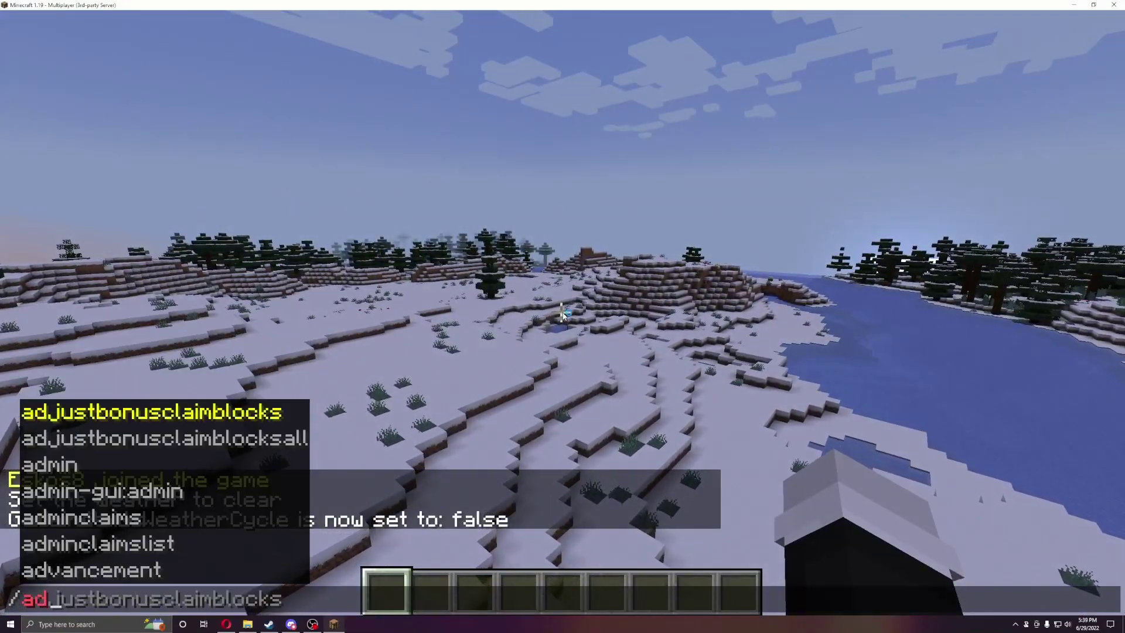
type("min")
key("Return")
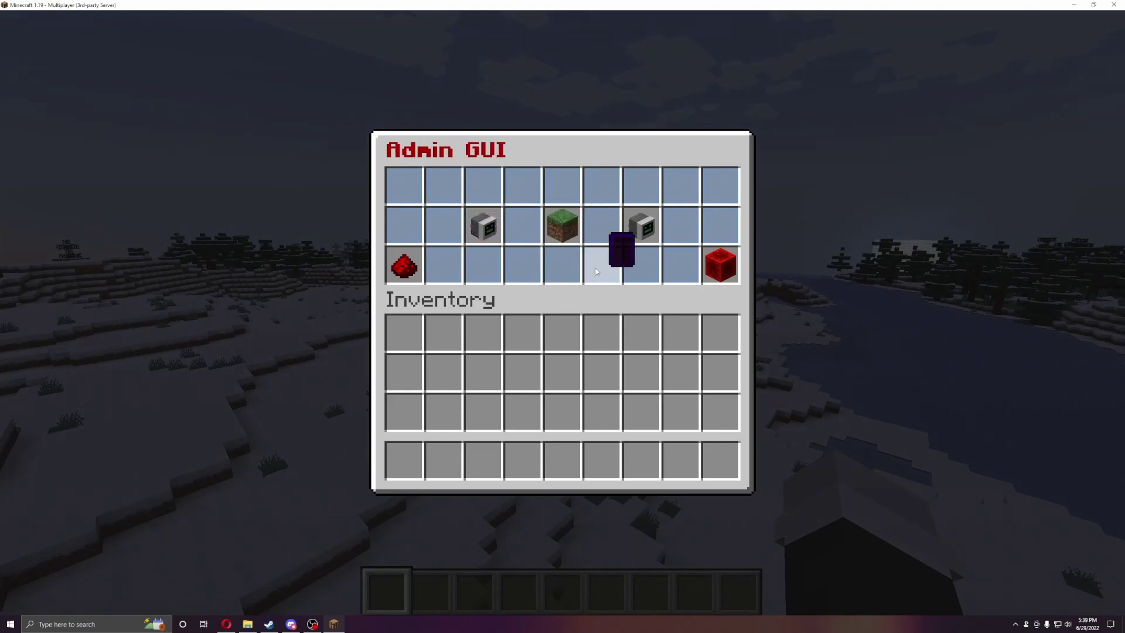
- In the World menu, cycle the weather back to clear and switch the time to night
left_click(639, 226)
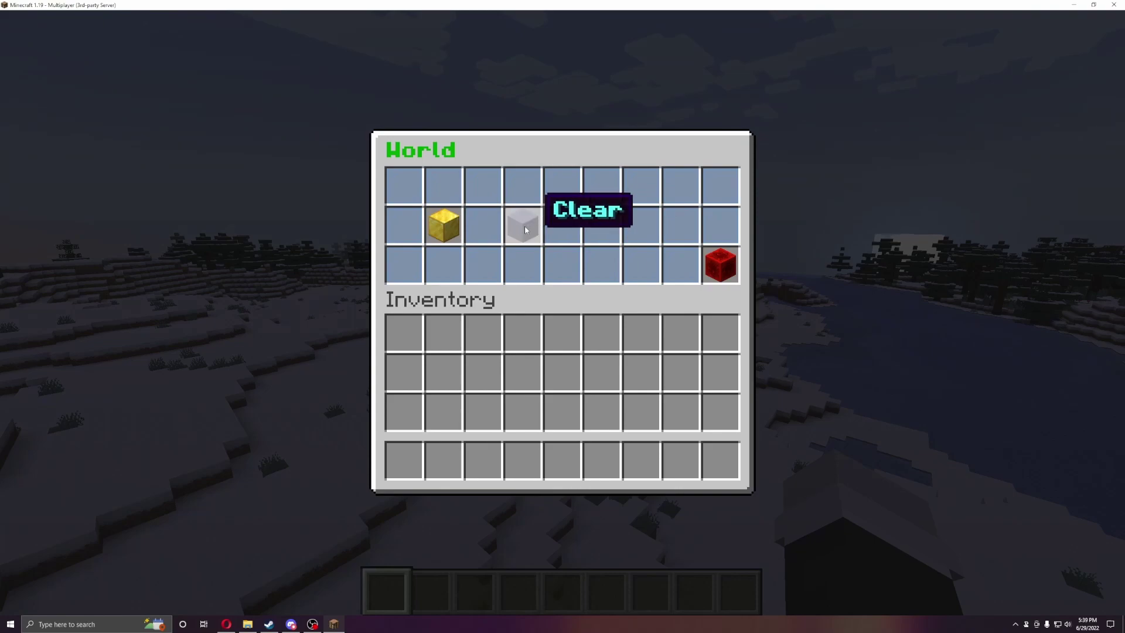
left_click(518, 220)
left_click(520, 222)
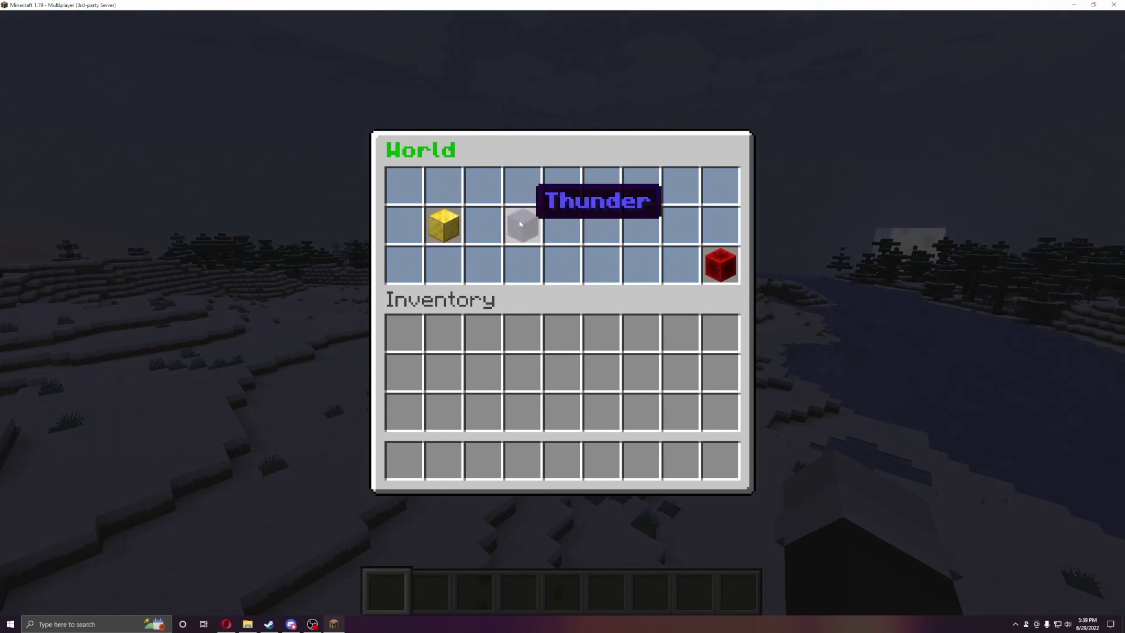
left_click(520, 223)
left_click(524, 224)
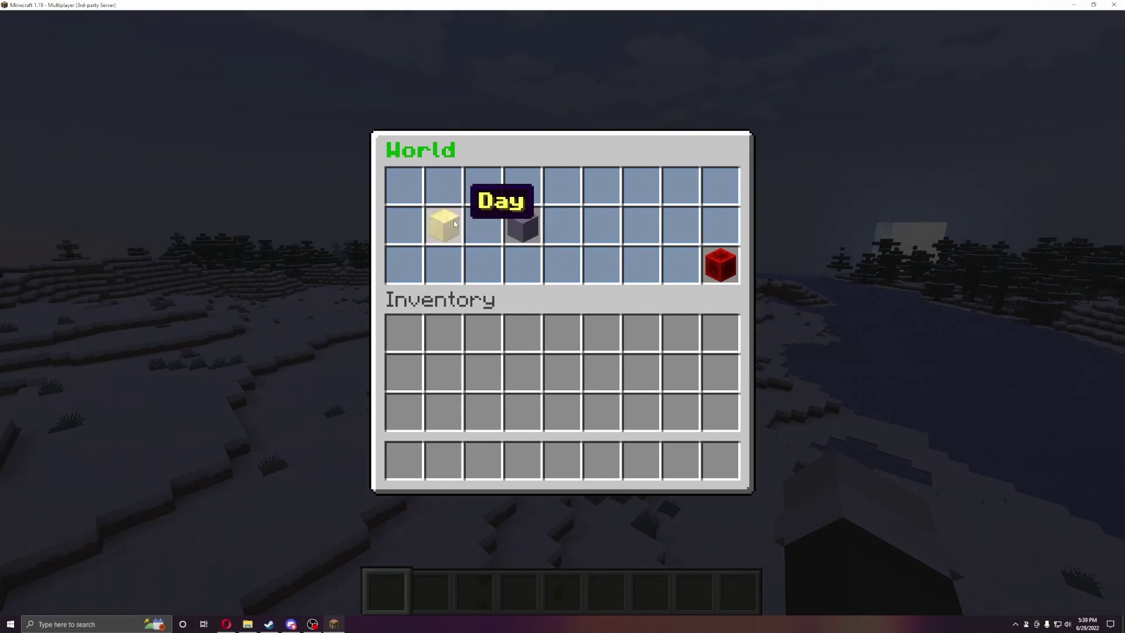
left_click(455, 224)
key("Escape")
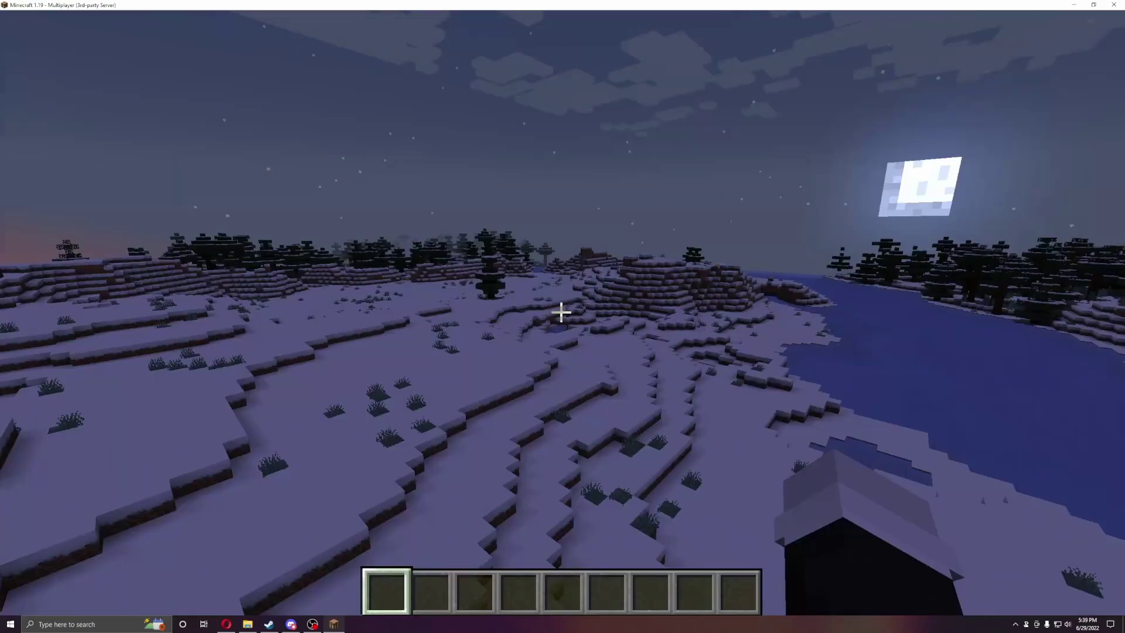
- Reopen the Admin GUI with /admin and heal your own player
key("slash")
key("Up")
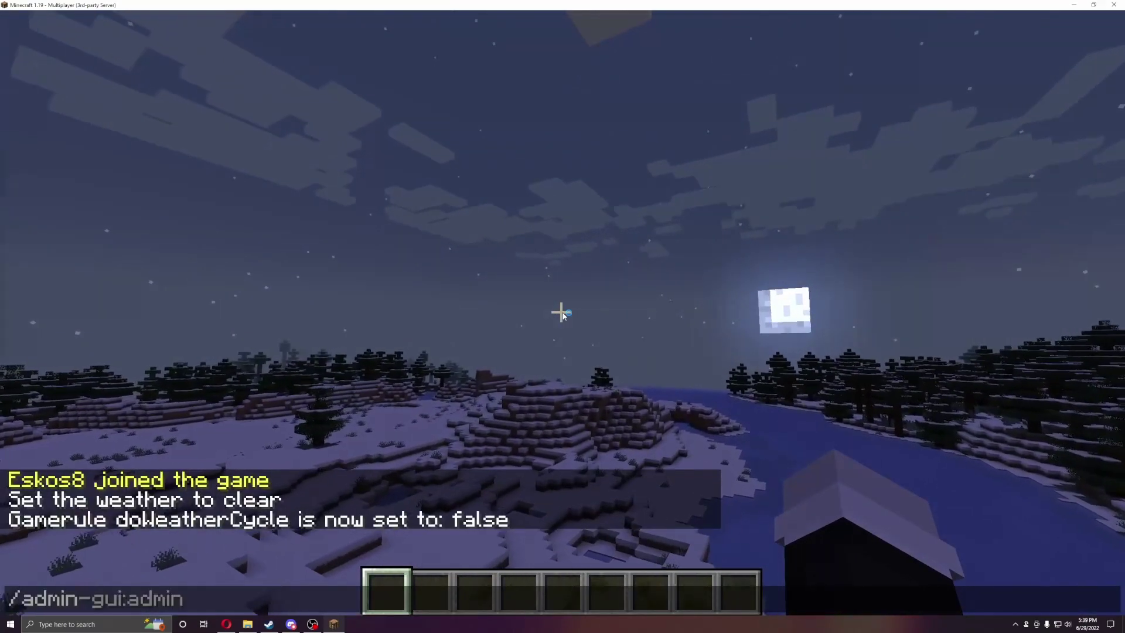
key("Return")
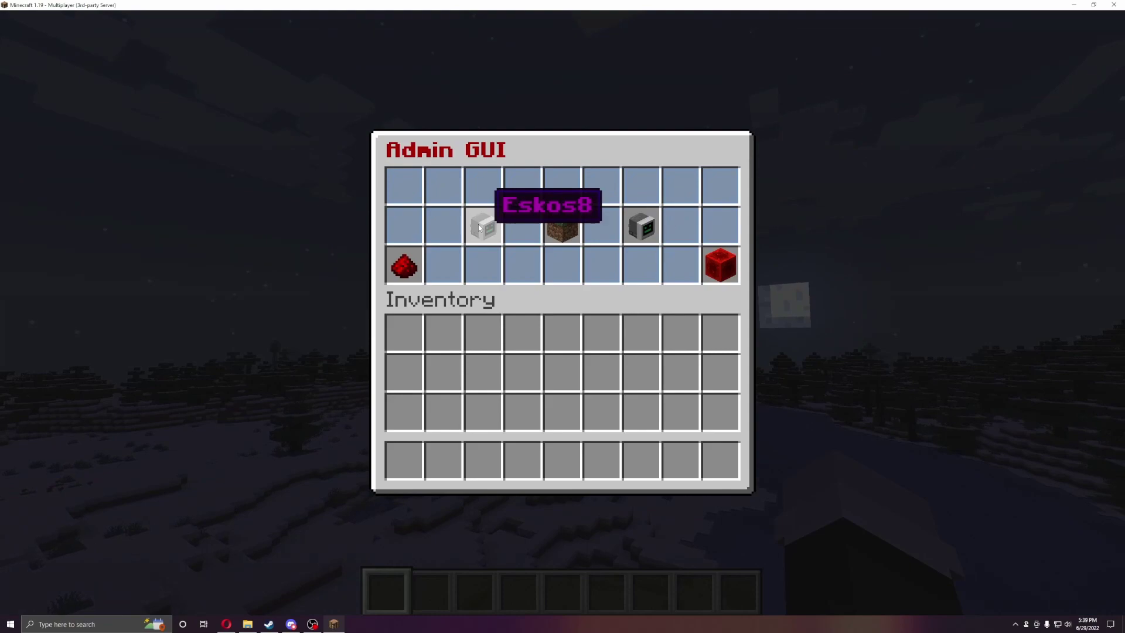
left_click(482, 226)
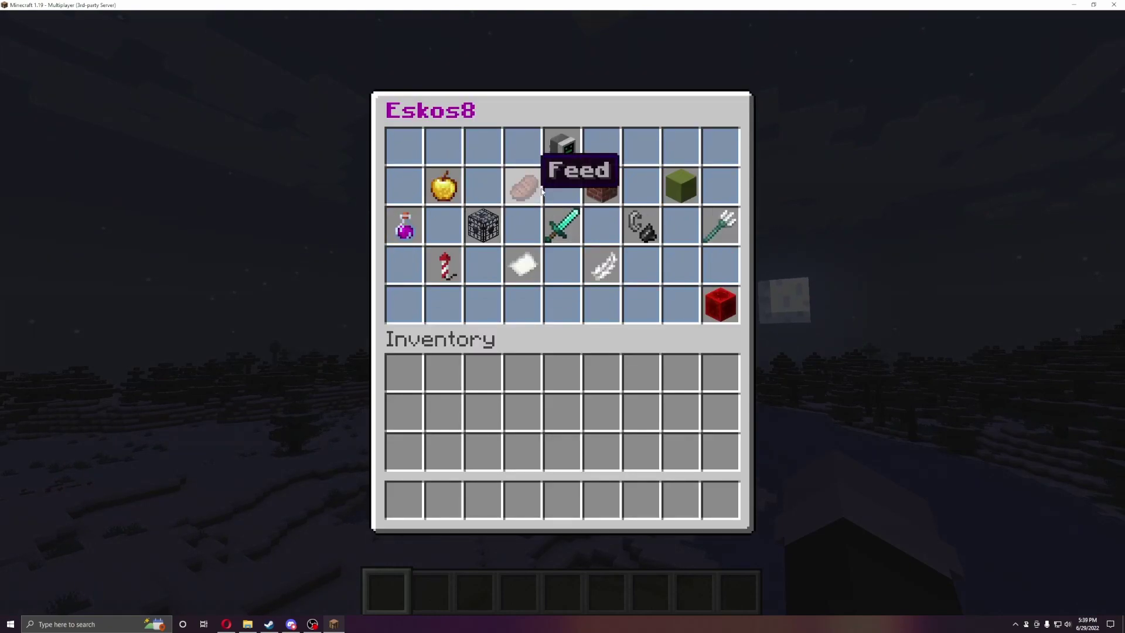
left_click(444, 188)
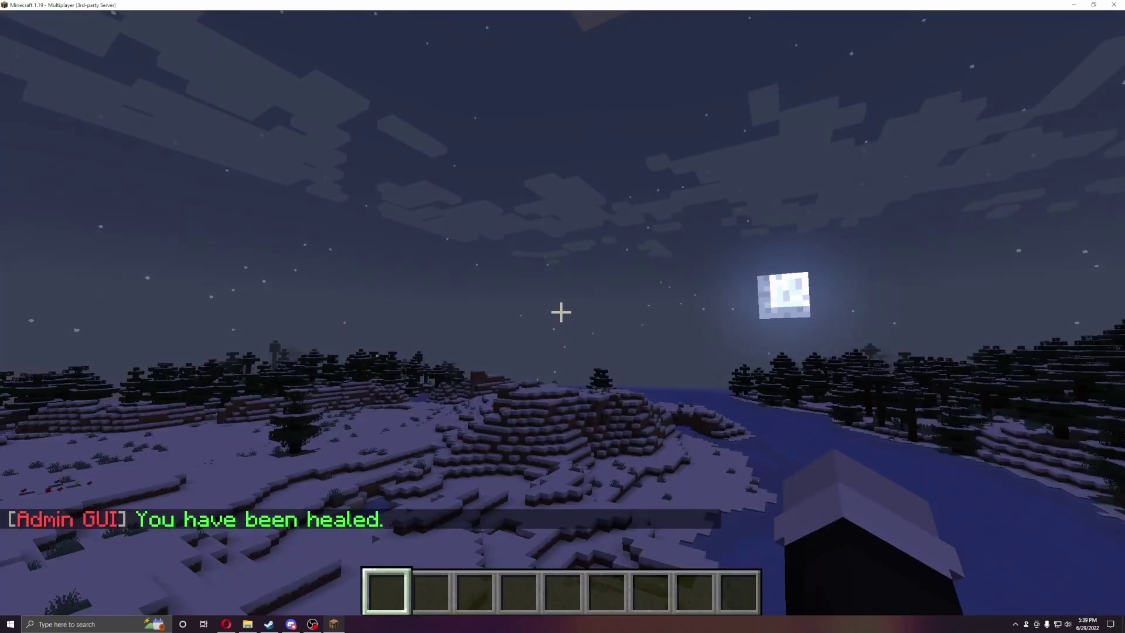
- Run /admin-gui:admin, turn on god mode and give yourself Night Vision
key("slash")
type("admin-gui:admin")
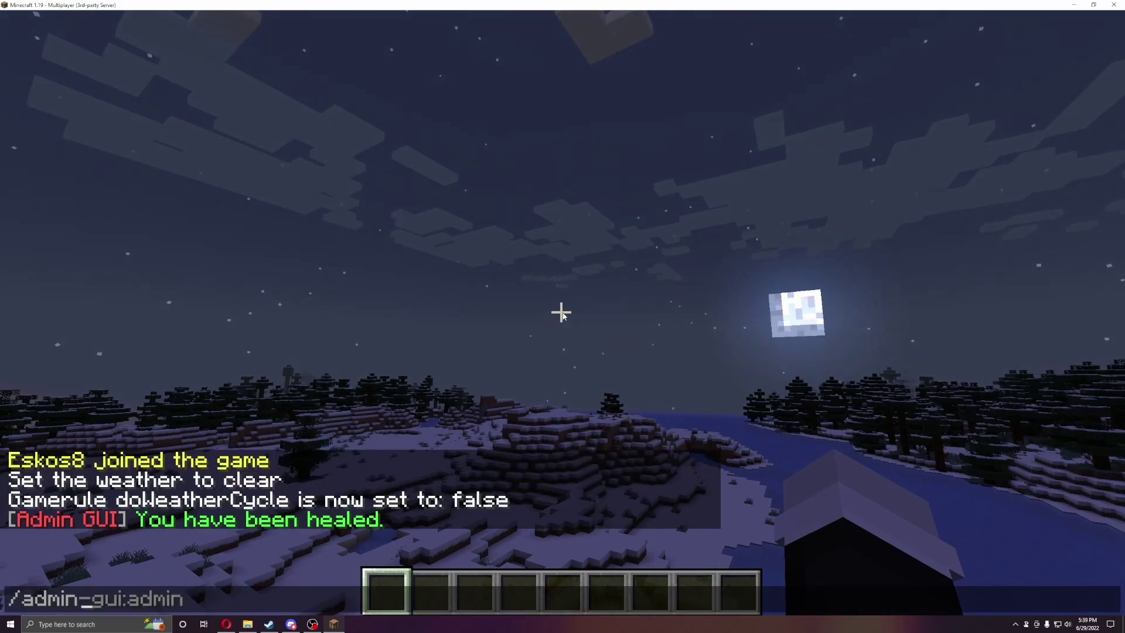
key("Return")
left_click(546, 224)
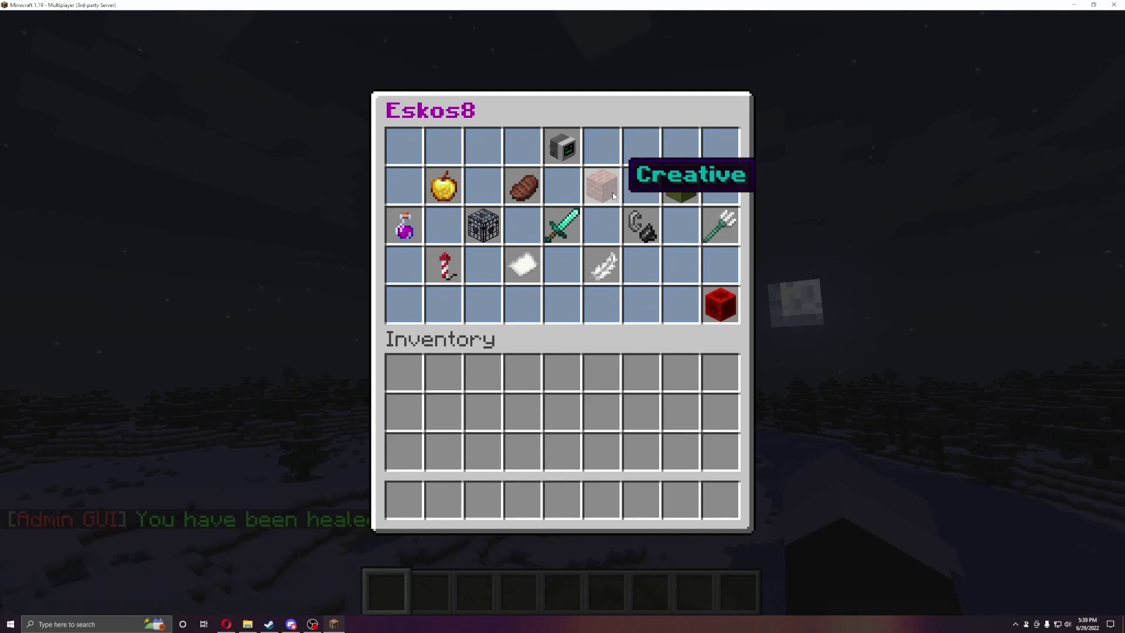
left_click(687, 191)
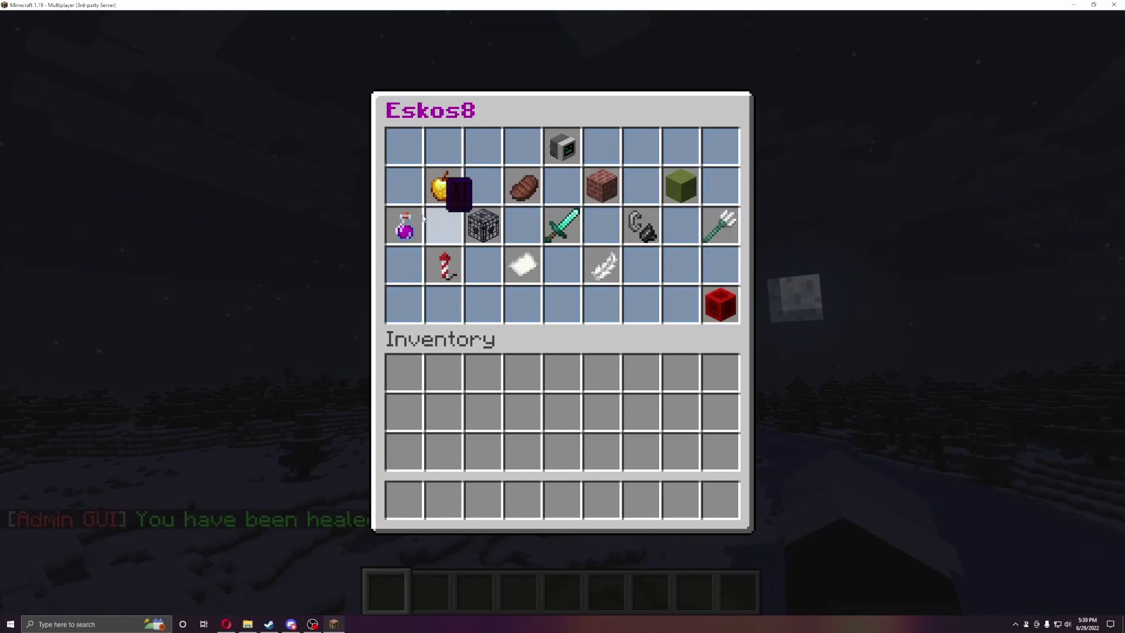
left_click(405, 225)
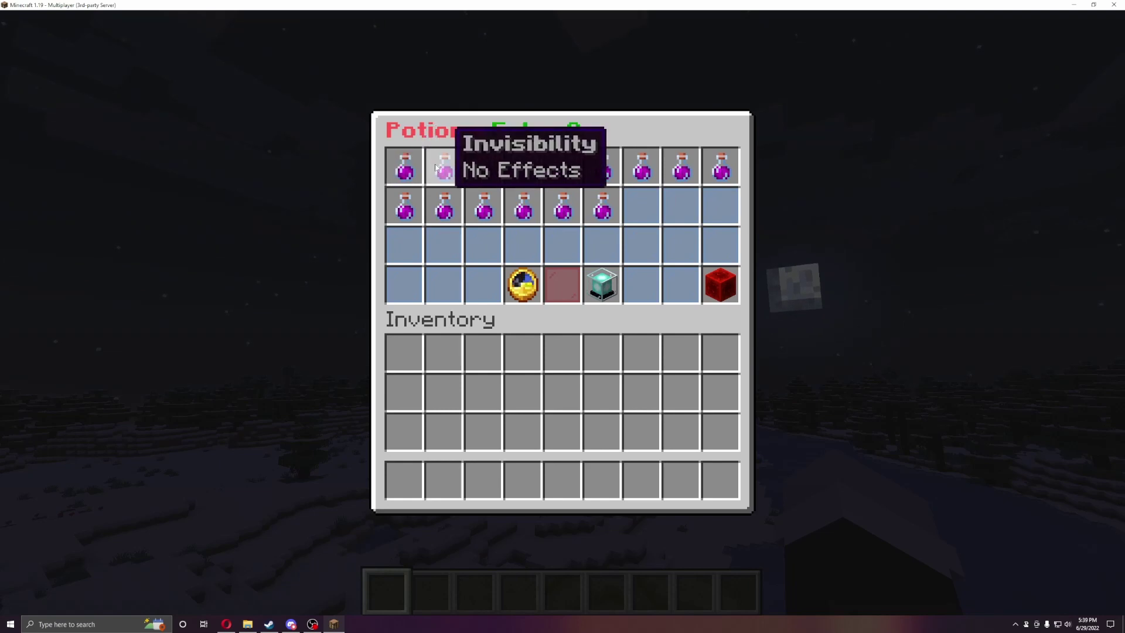
left_click(405, 166)
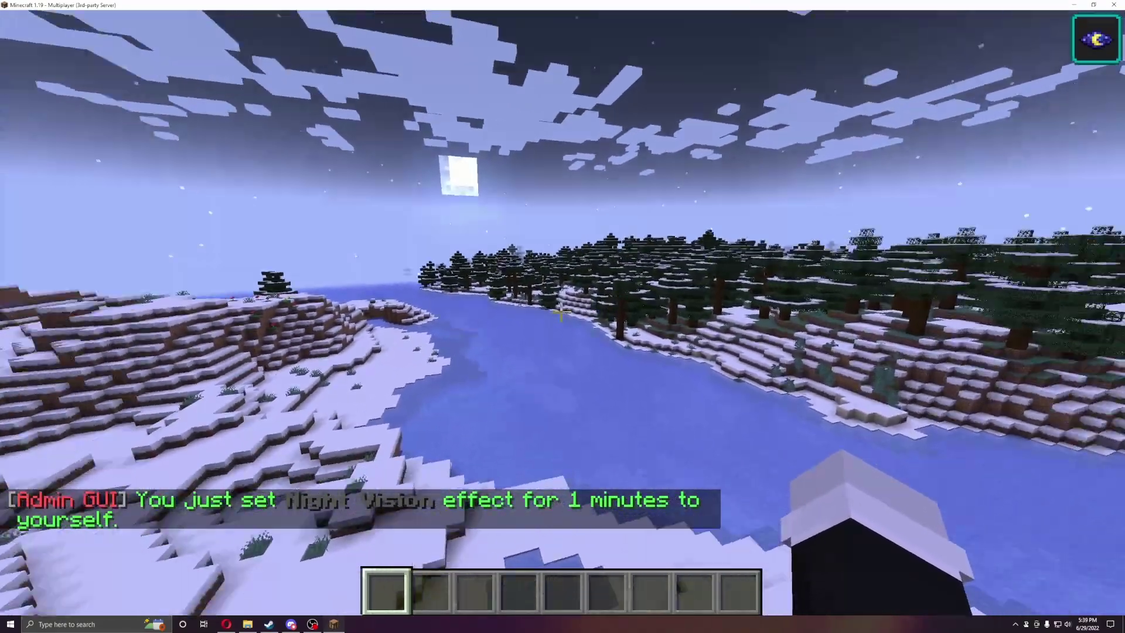
- Rerun /admin and open your own player's management menu
key("slash")
type("admin-gui:admin")
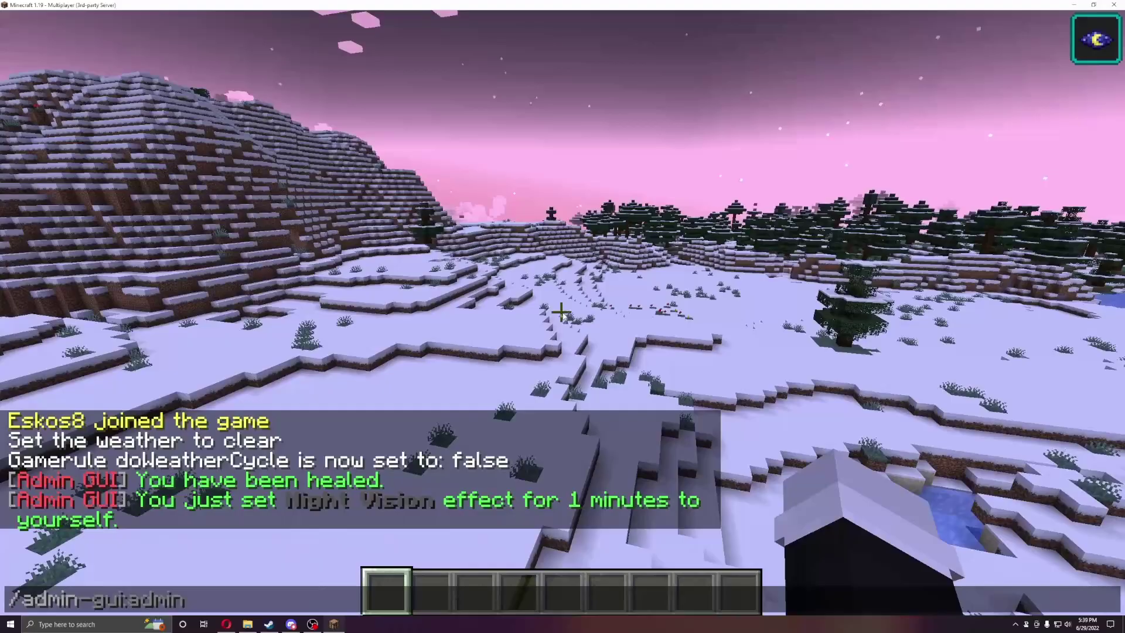
key("Return")
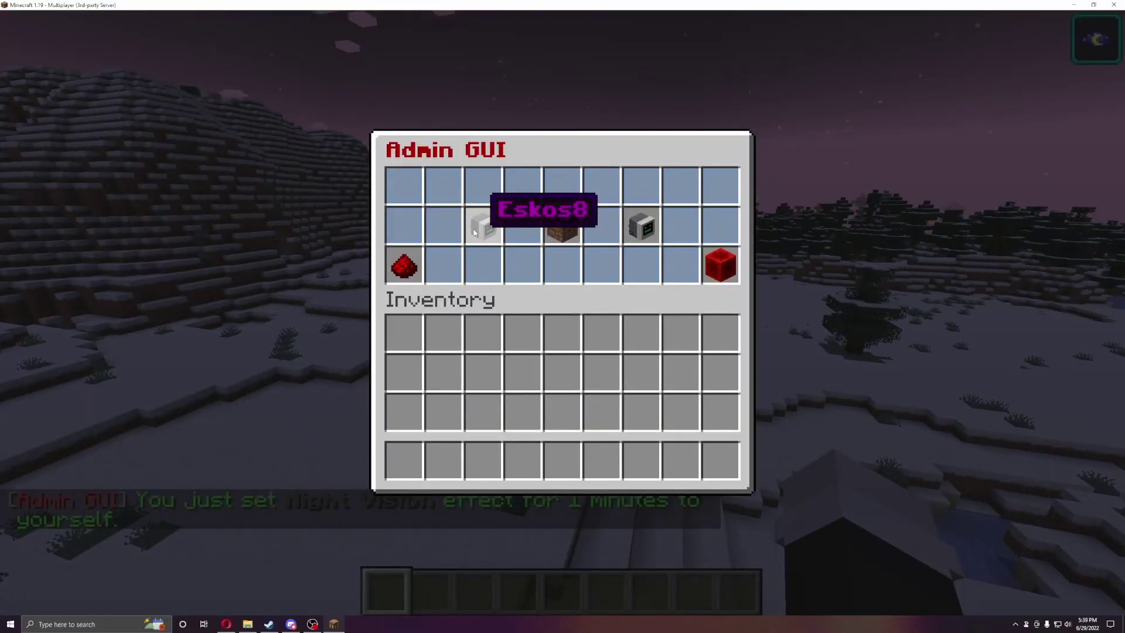
left_click(564, 227)
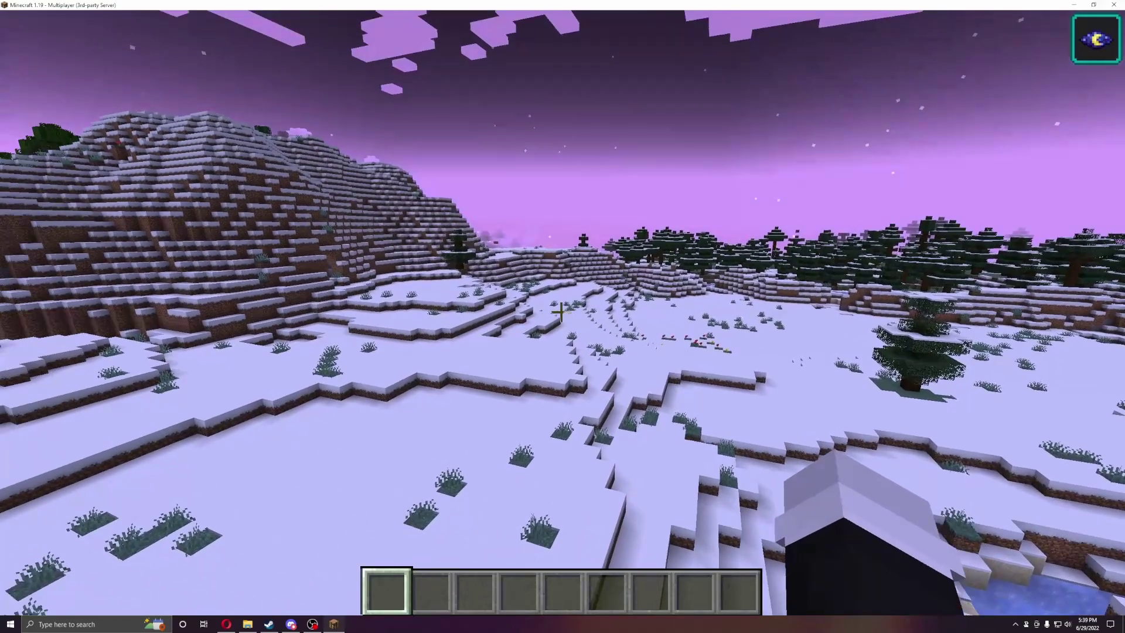
- Rerun /admin, view the online players list, then close it
key("slash")
key("Return")
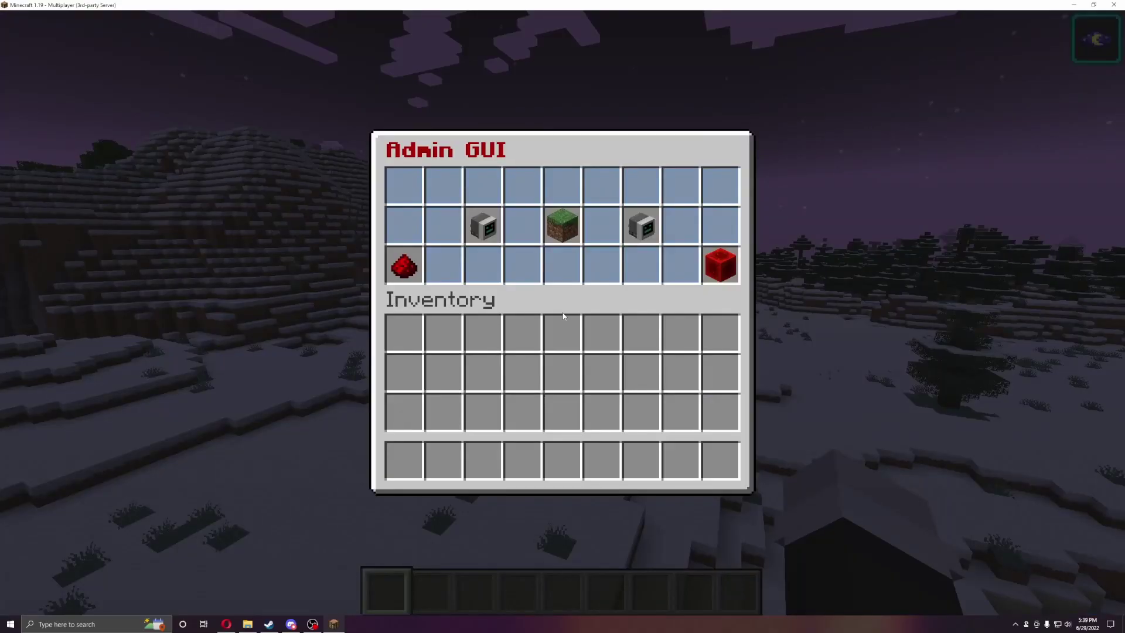
left_click(641, 225)
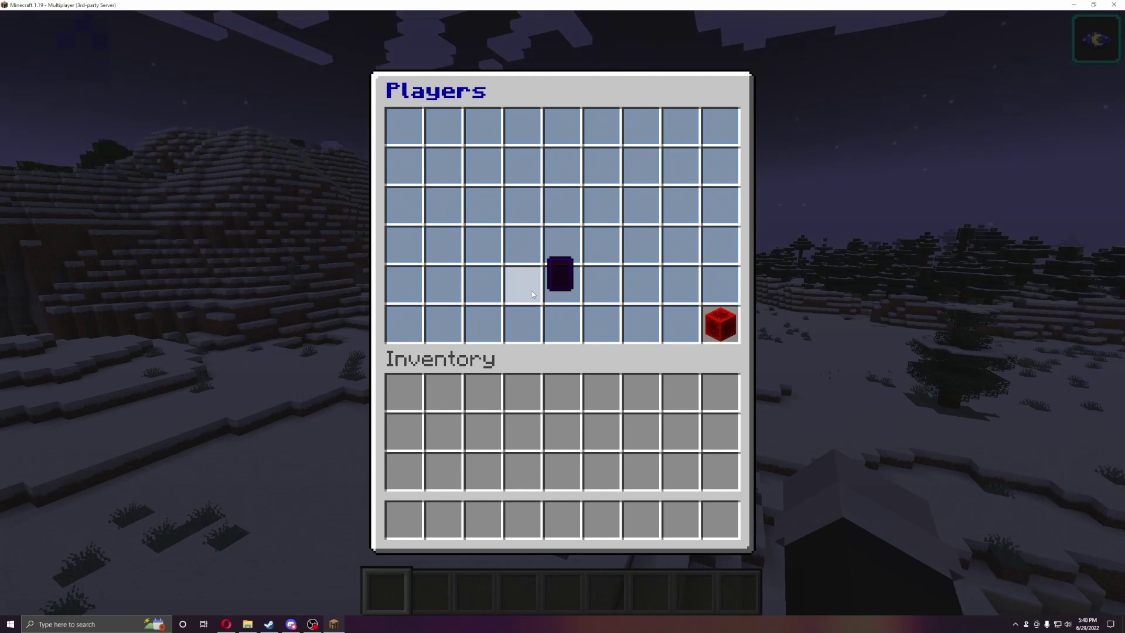
key("Escape")
- Reopen the Admin GUI with /admin and quit it back to the world
key("slash")
type("admin_gui:admin")
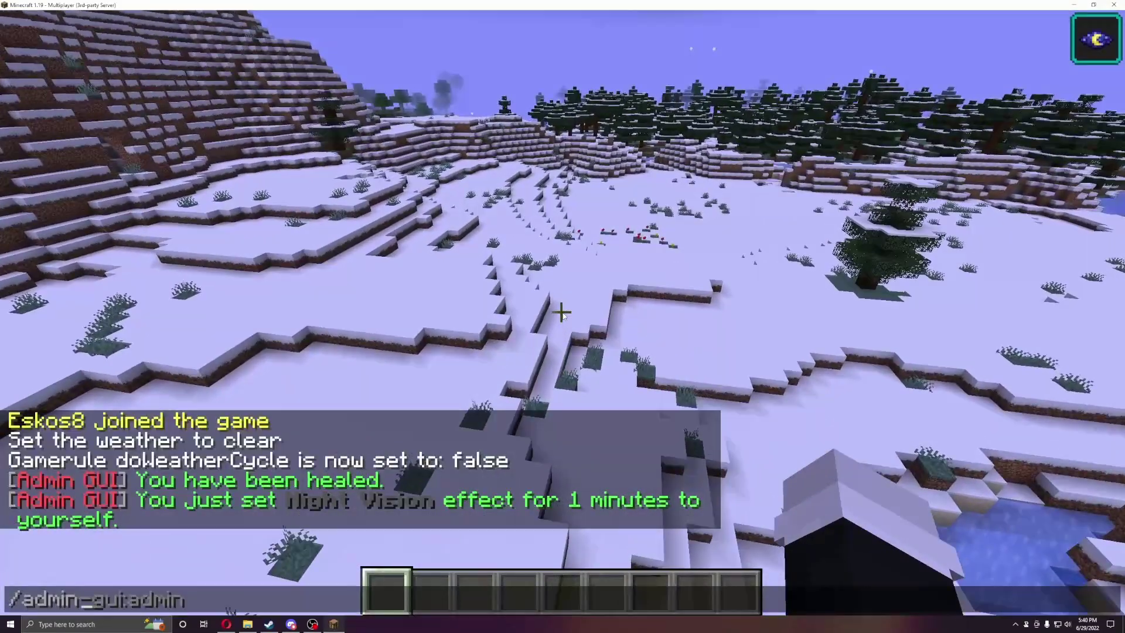
key("Return")
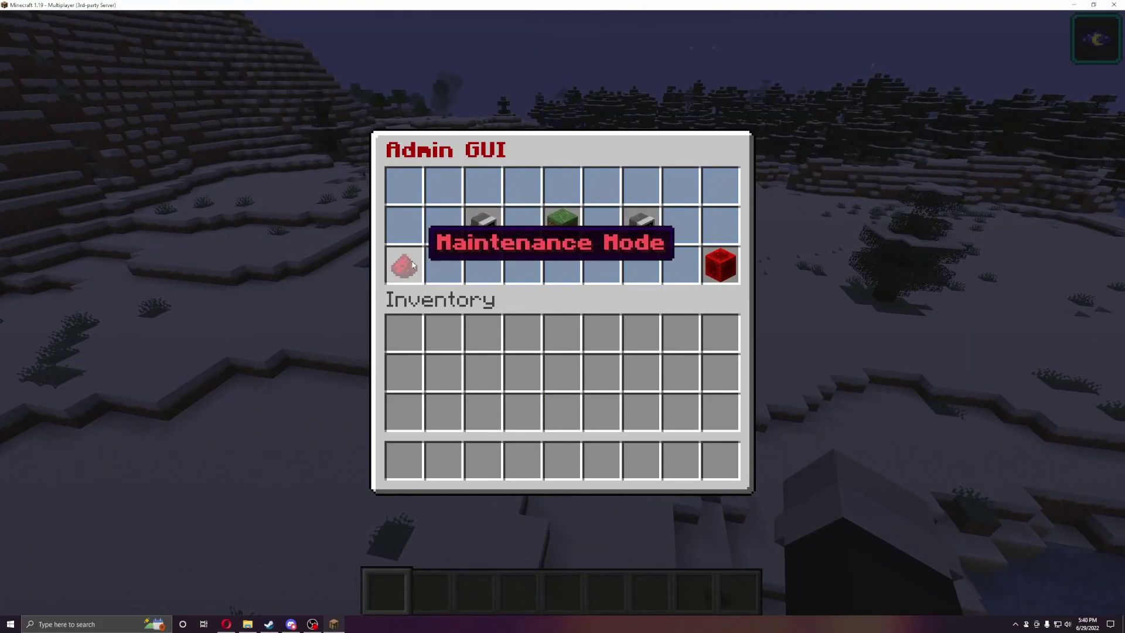
left_click(414, 265)
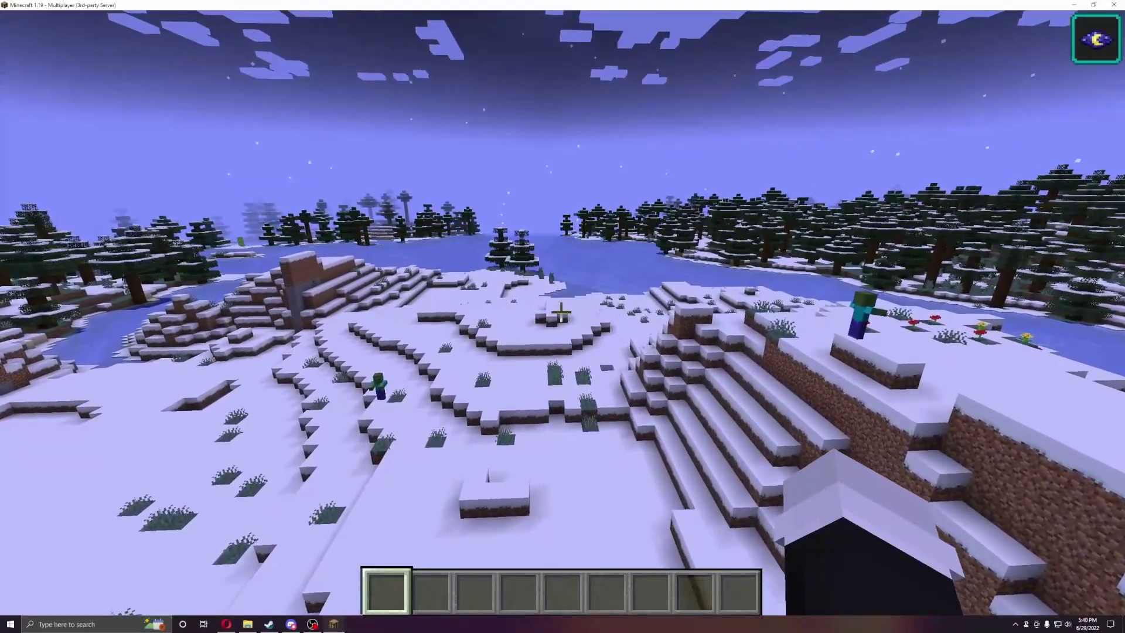
- Clear the chat line and submit the /rt command
key("slash")
type("/admin")
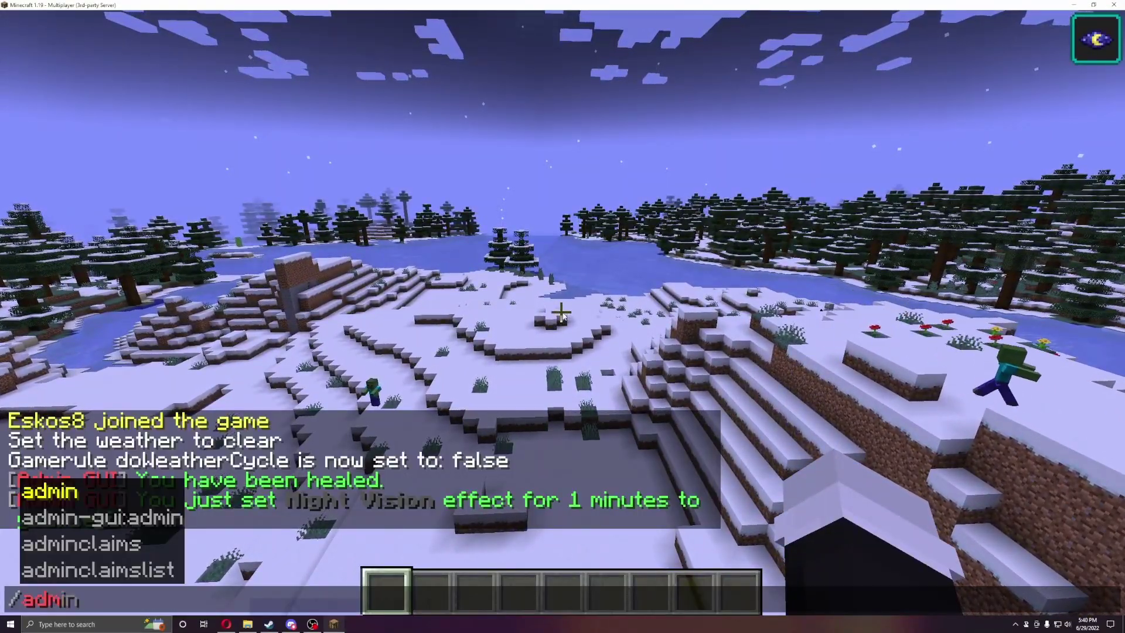
key("BackSpace")
key("BackSpace")
key("BackSpace")
type("rtp")
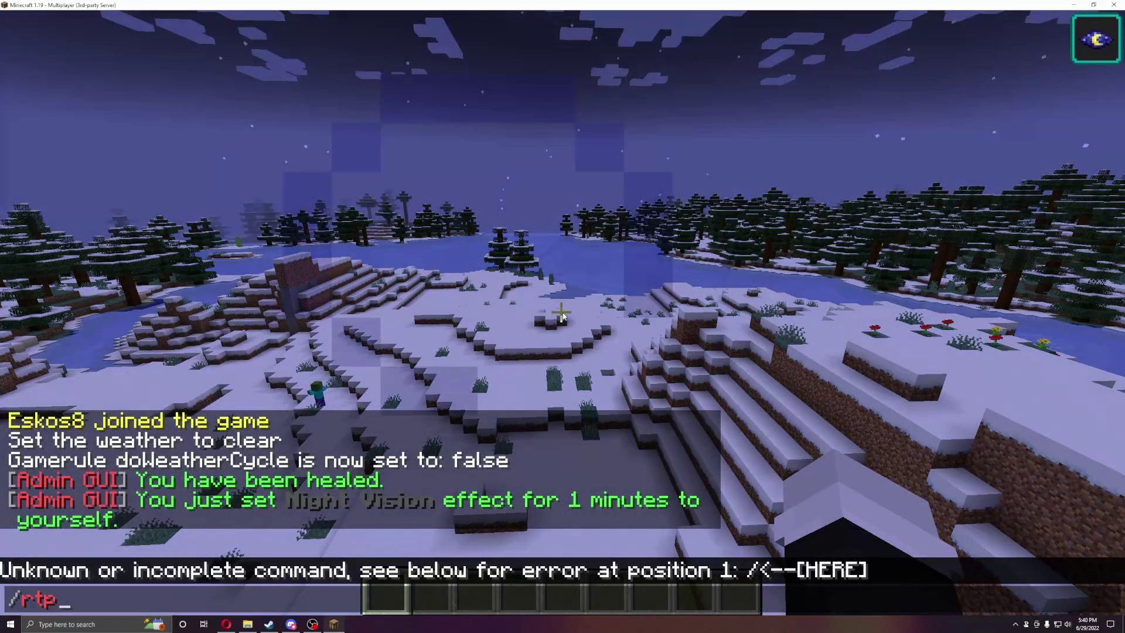
key("Return")
- Send /admin rtp in chat, which returns the error 'rtp isn't a player!'
key("slash")
type("rt")
key("BackSpace")
key("BackSpace")
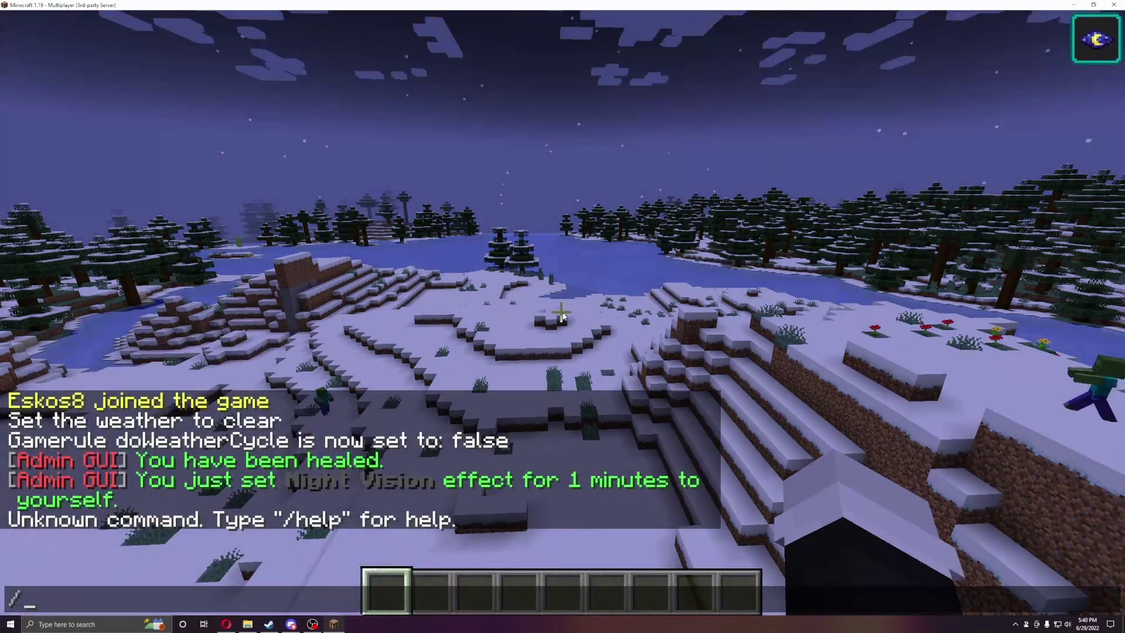
type("admin")
key("Tab")
key("Tab")
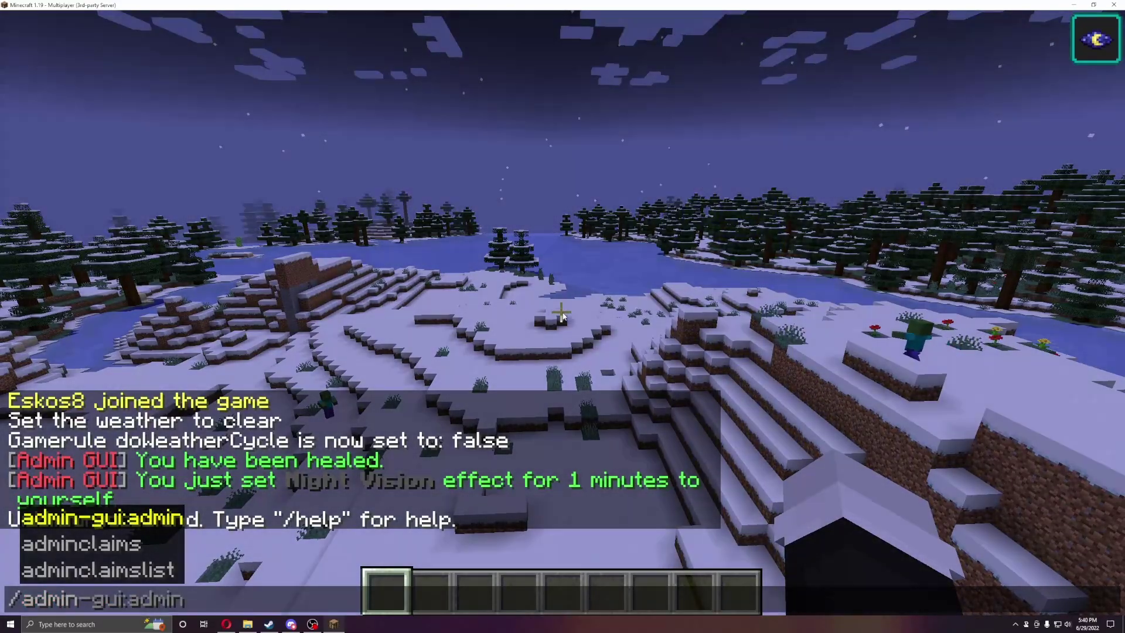
key("BackSpace")
key("BackSpace")
key("BackSpace")
type("tr")
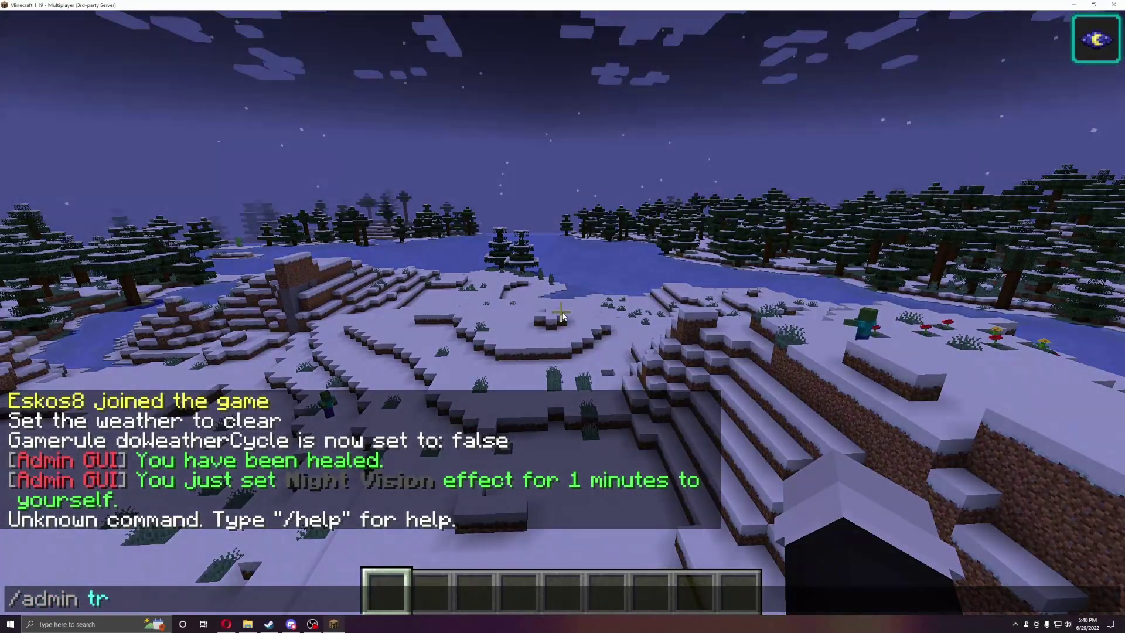
key("BackSpace")
key("BackSpace")
type("rtp")
key("Return")
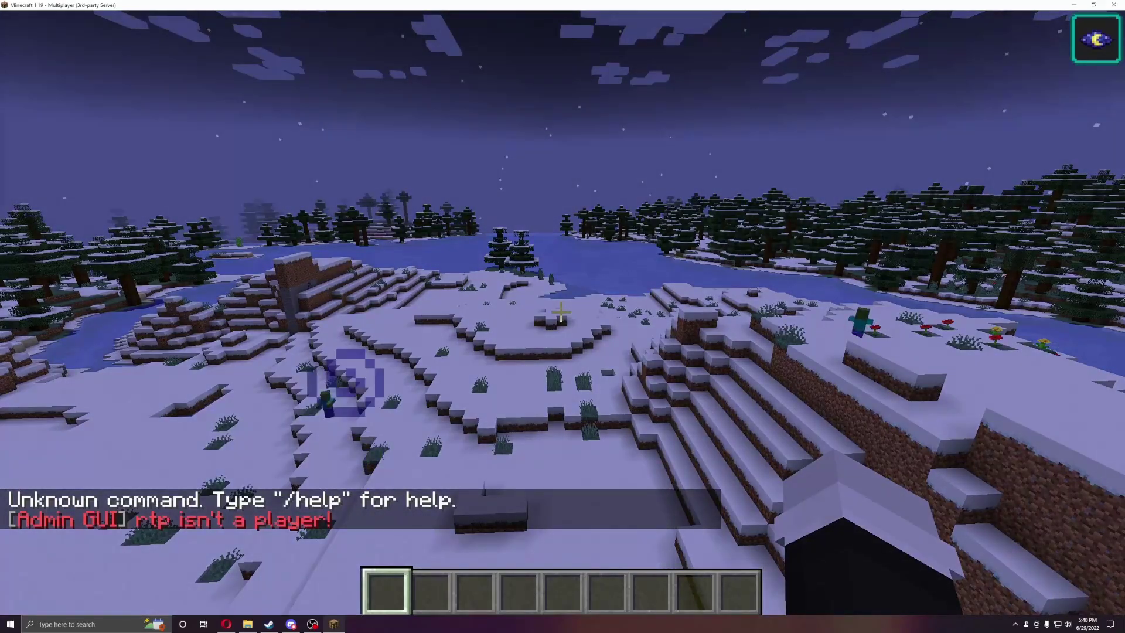
- Recall the admin command with your player name autocompleted to open your admin menu
key("t")
key("Up")
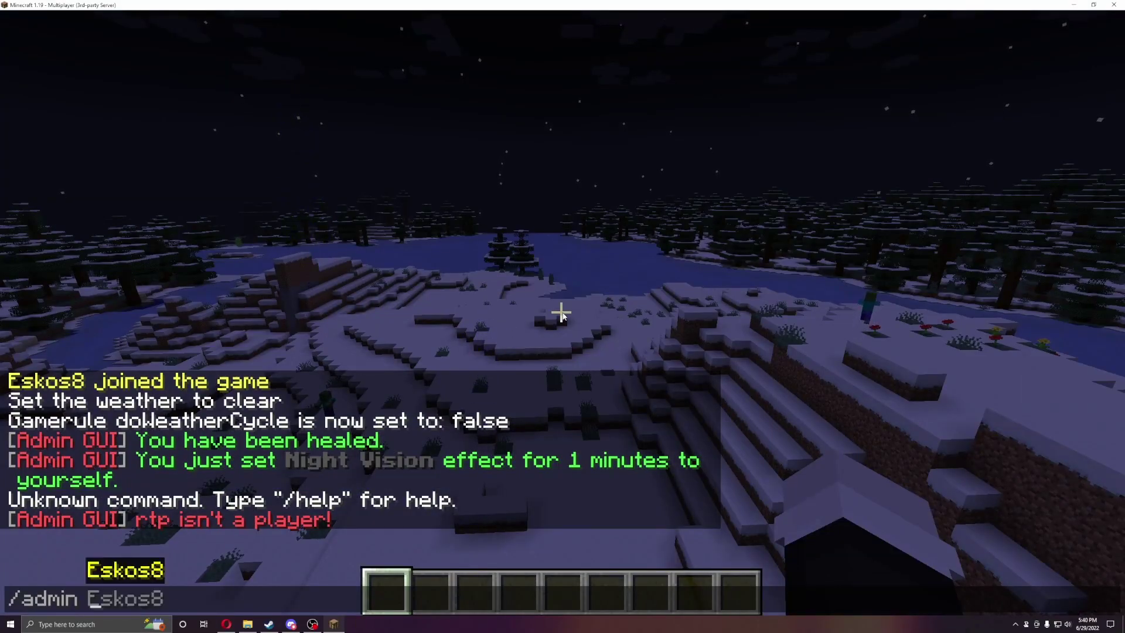
key("Tab")
key("Return")
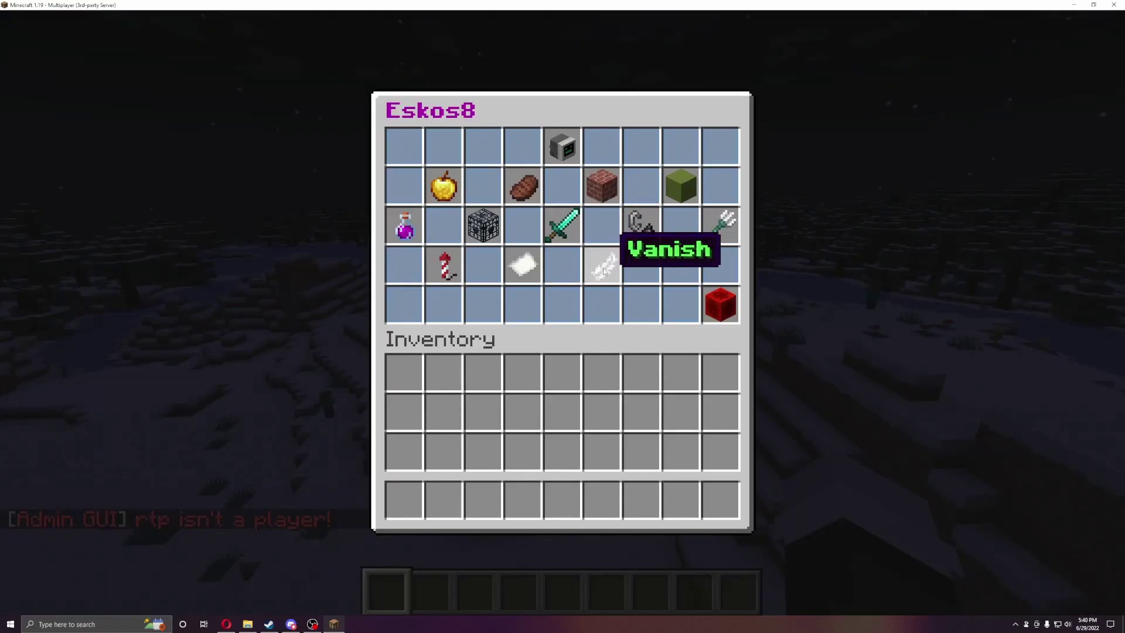
- Close the admin menu and walk past zombies and a spruce tree across the snowy plain
key("Escape")
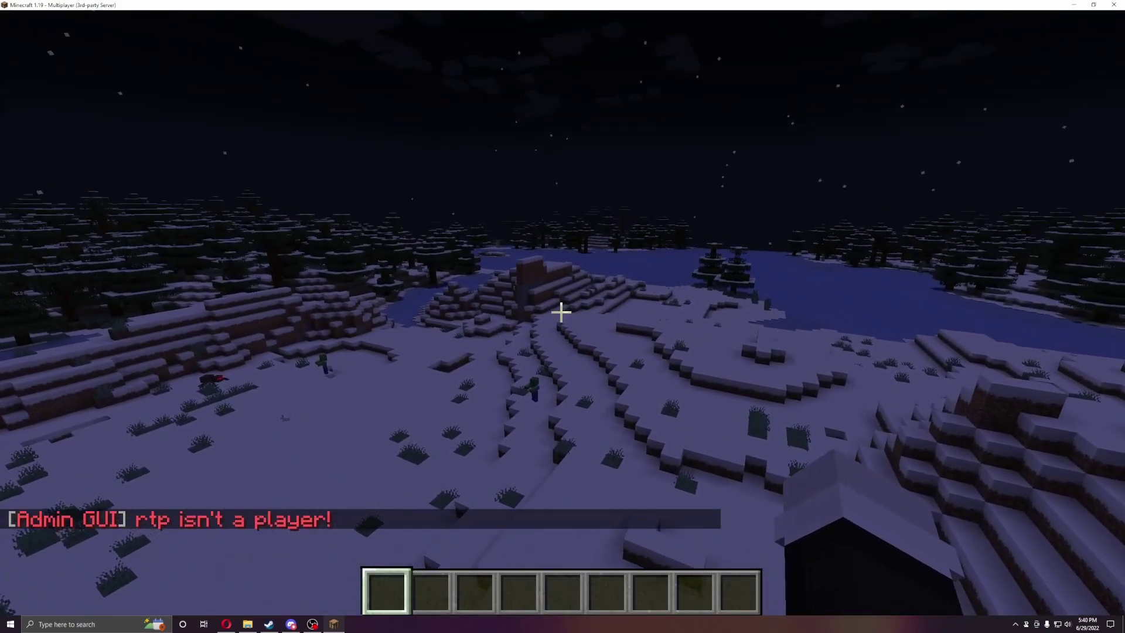
key("w")
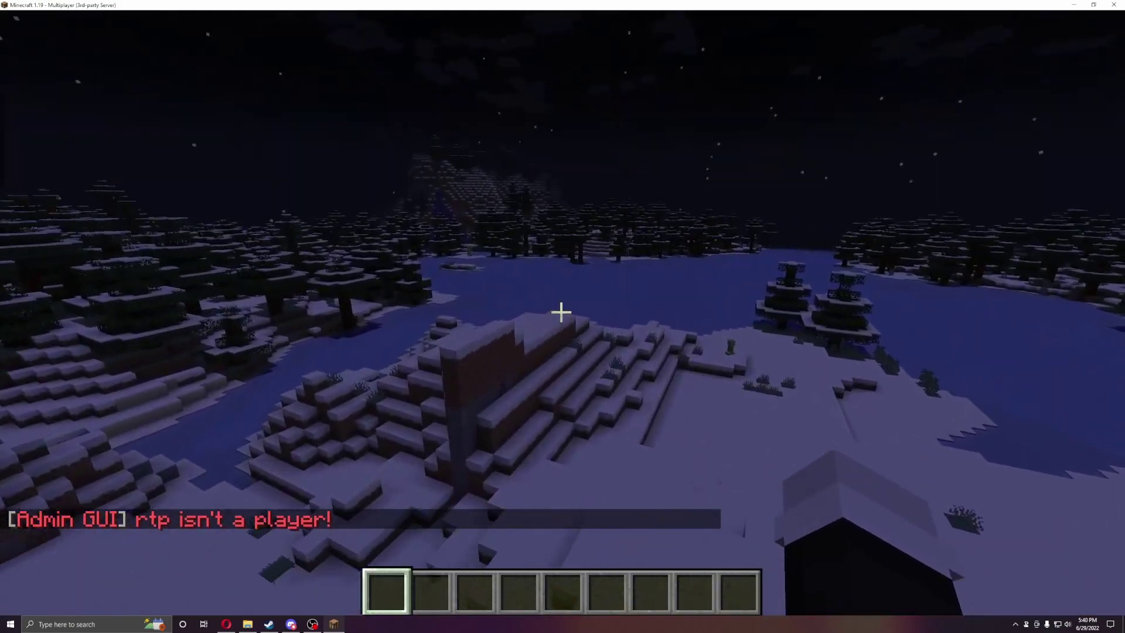
key("w")
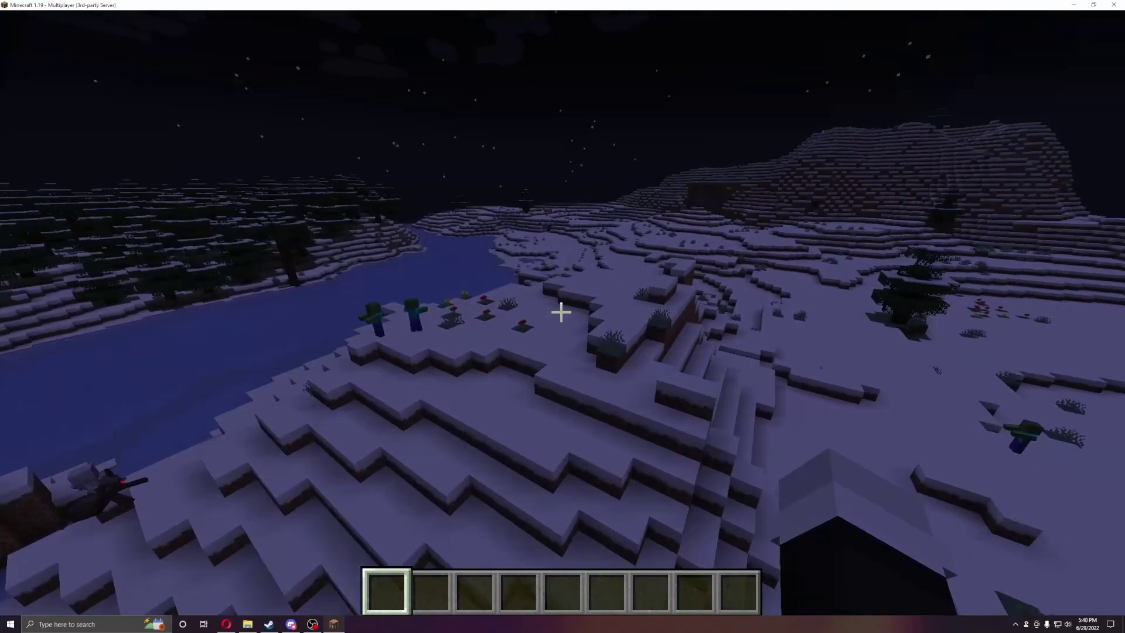
key("w")
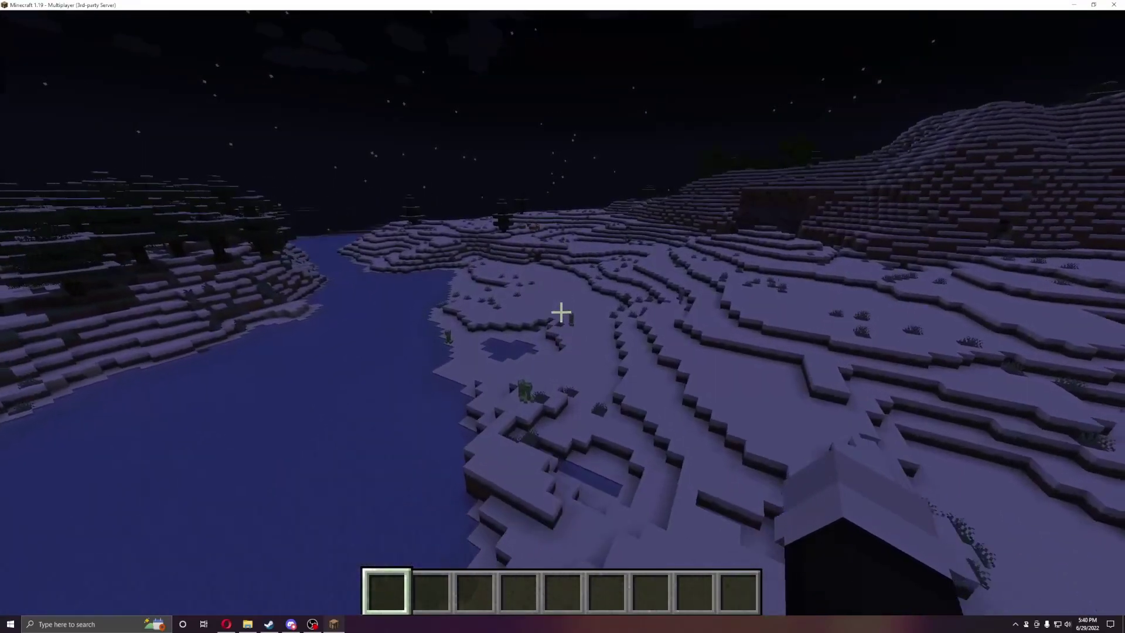
key("w")
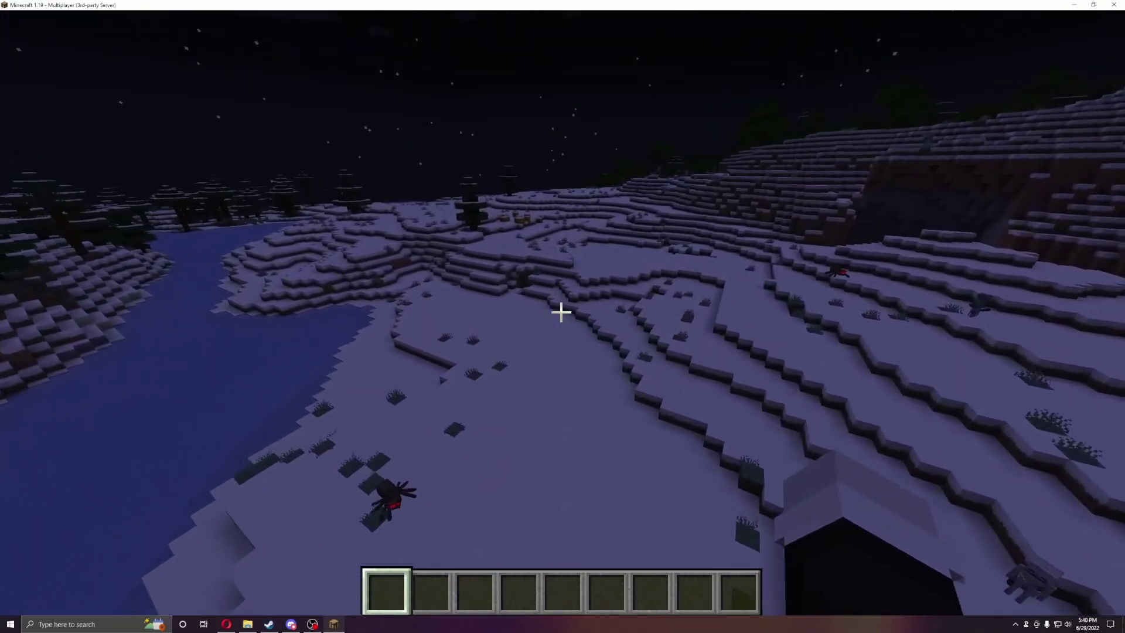
key("w")
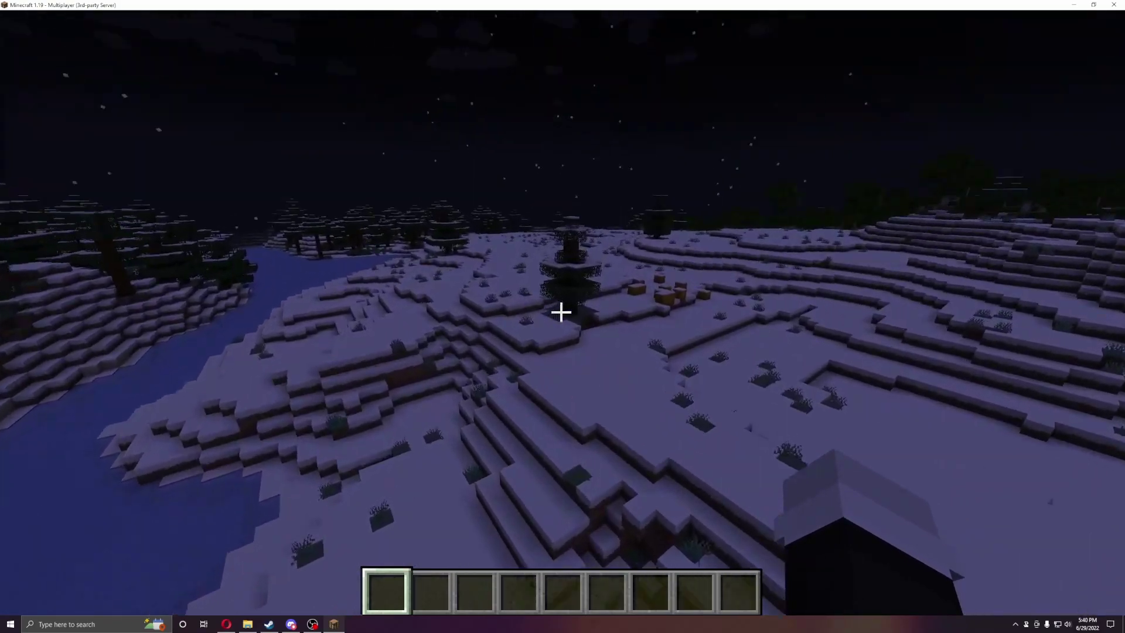
key("w")
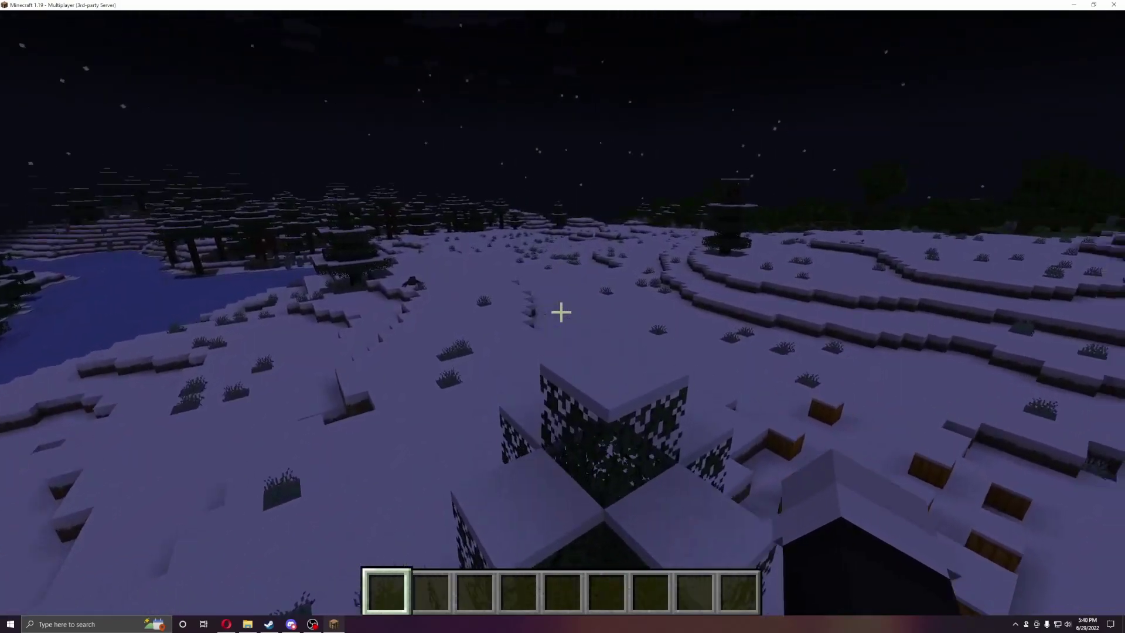
key("w")
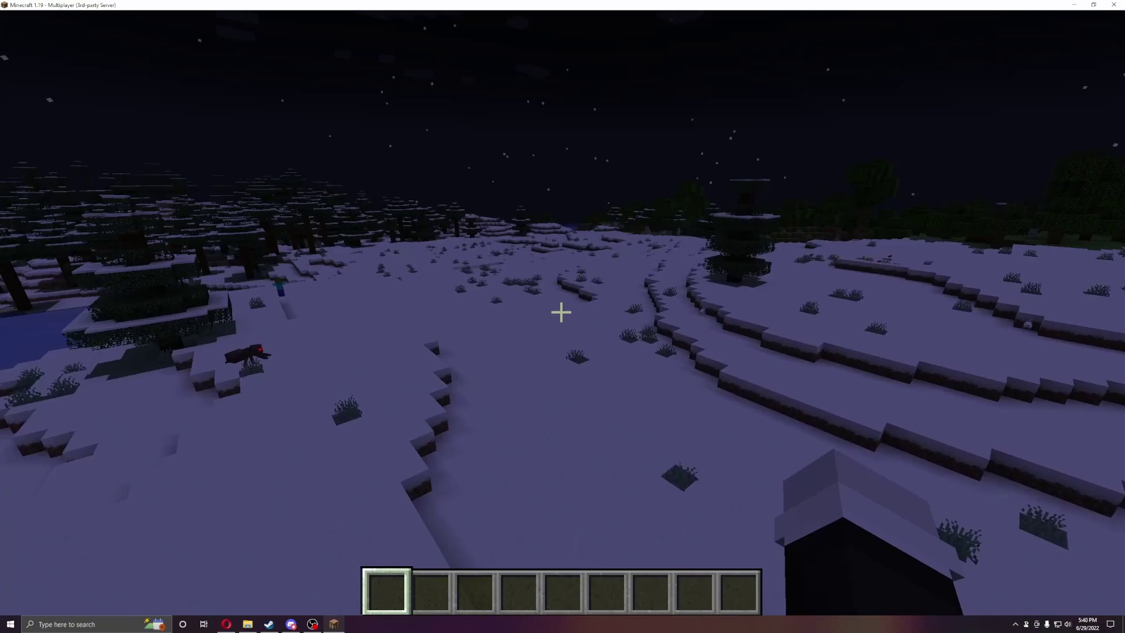
key("w")
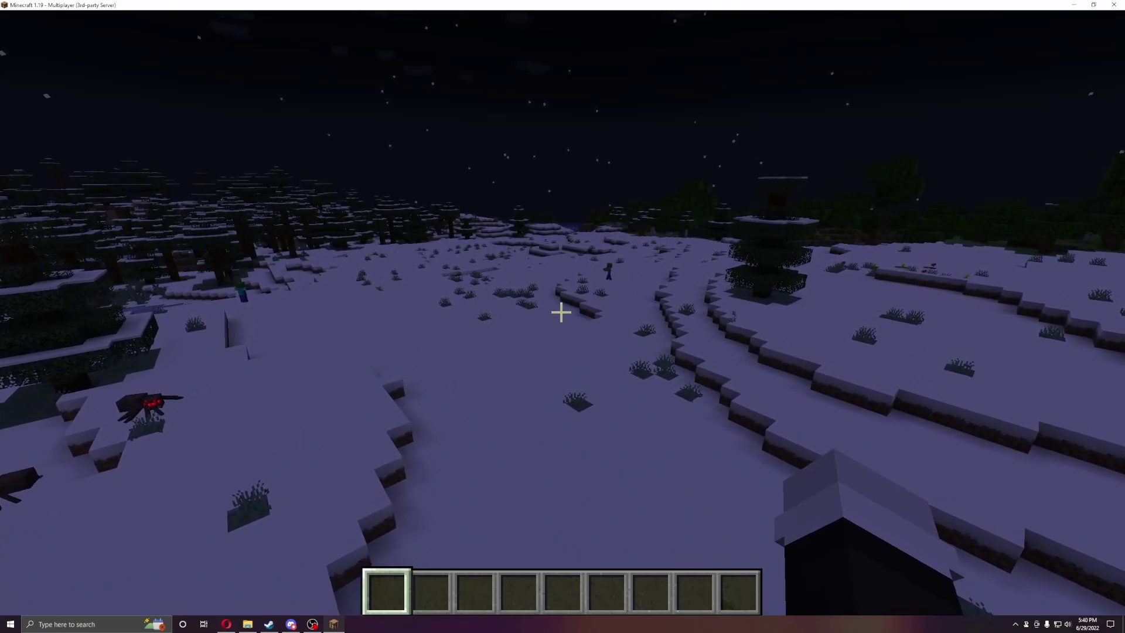
key("super")
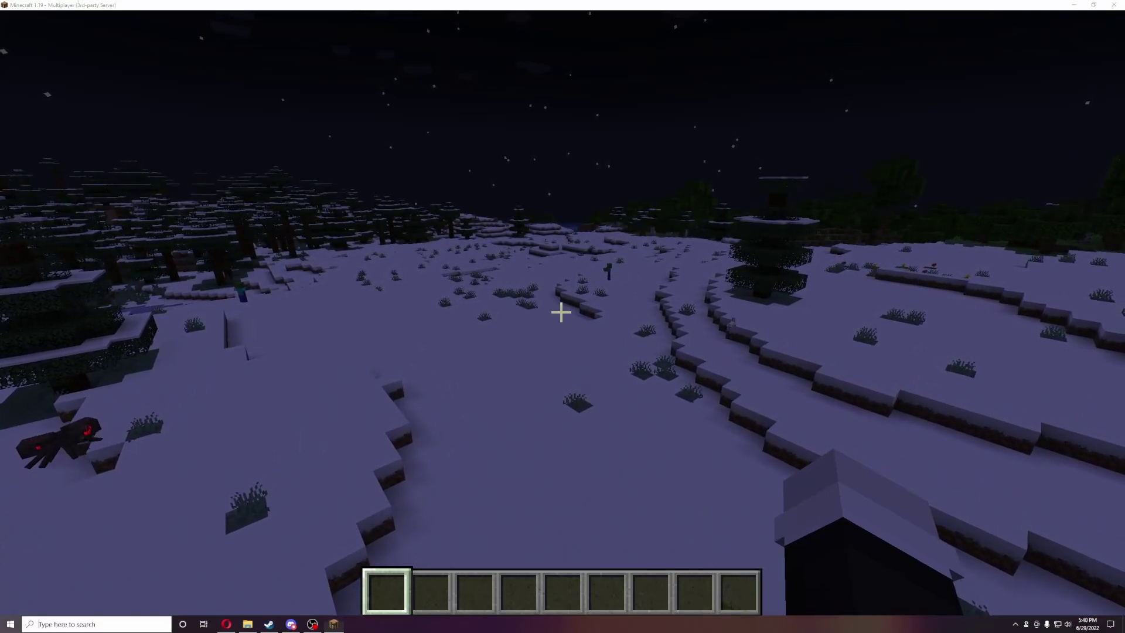
- Launch Notepad++ and open the AdminGUI language config file
left_click(165, 530)
left_click(457, 185)
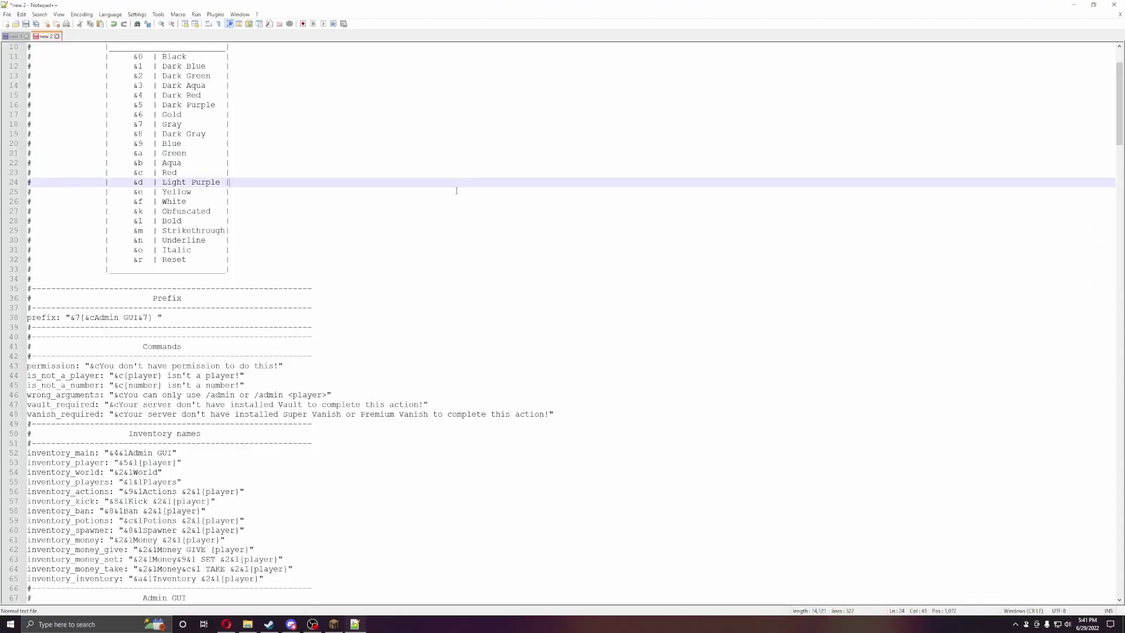
scroll(456, 191, "up", 3)
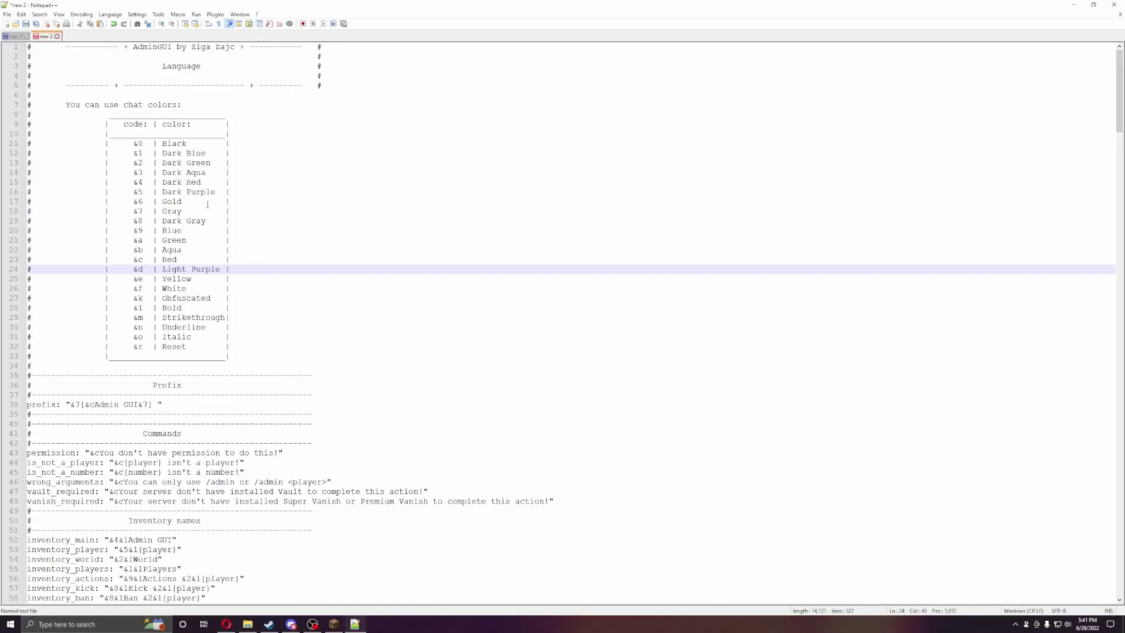
scroll(123, 134, "down", 6)
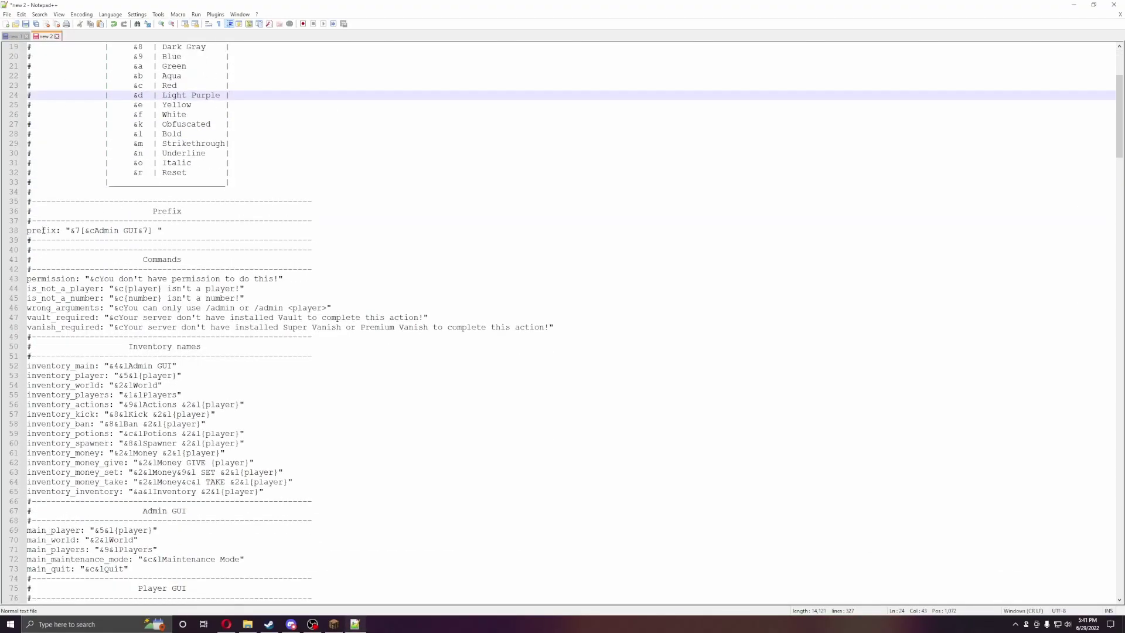
- Highlight the prefix on line 38 and the command messages on lines 43–48
left_click_drag(28, 230, 115, 233)
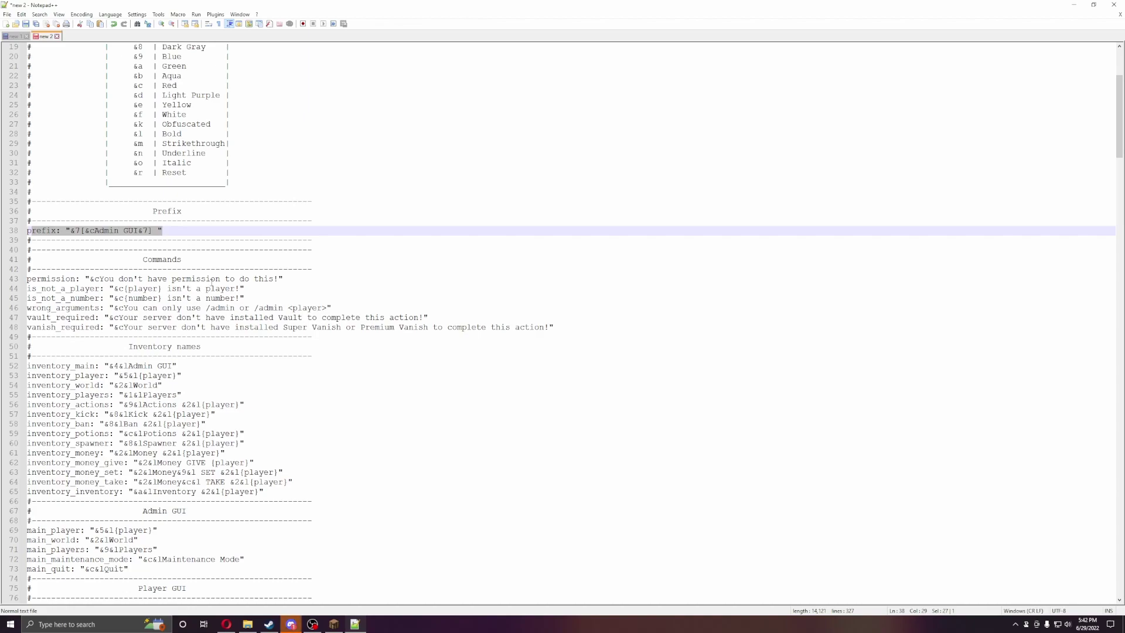
mouse_move(32, 279)
left_mouse_down()
mouse_move(241, 307)
mouse_move(288, 328)
left_mouse_up()
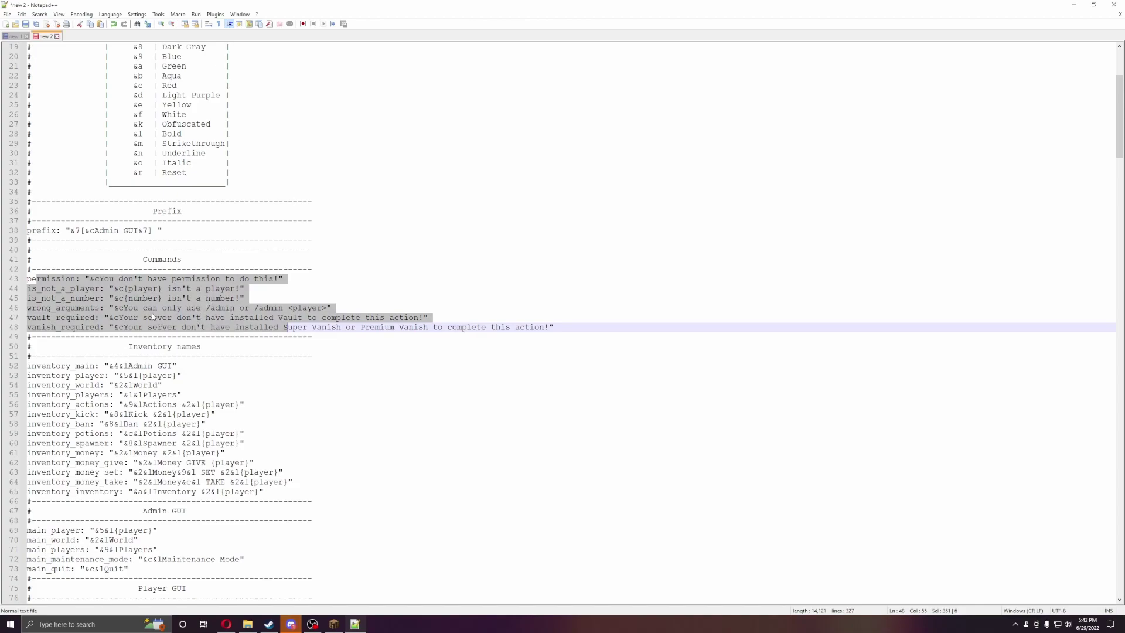
scroll(152, 317, "down", 6)
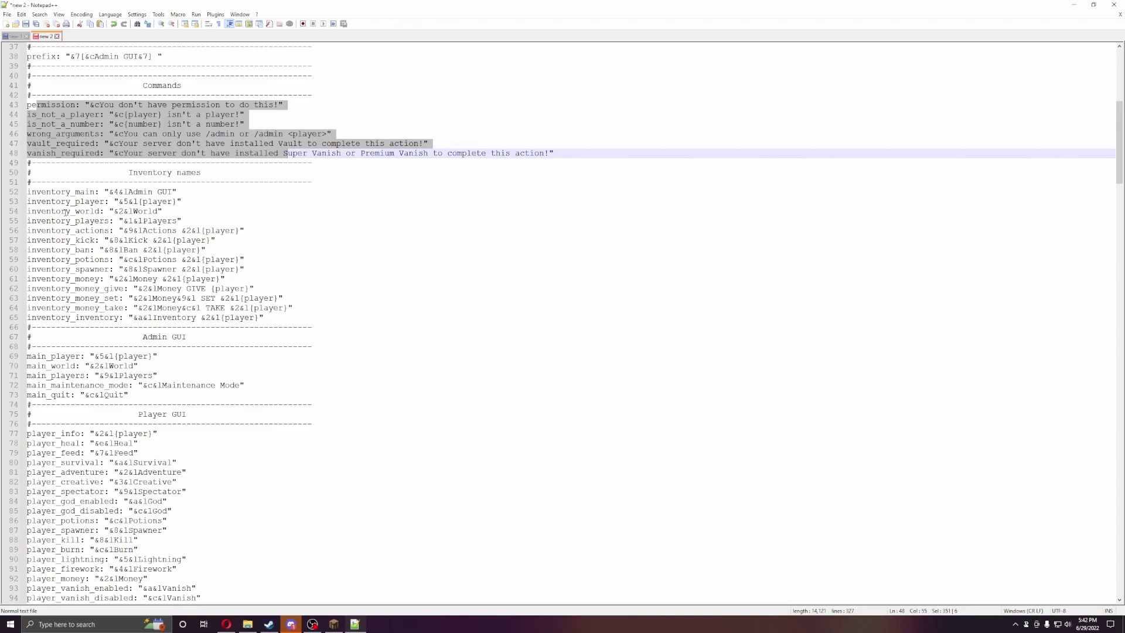
scroll(151, 226, "down", 6)
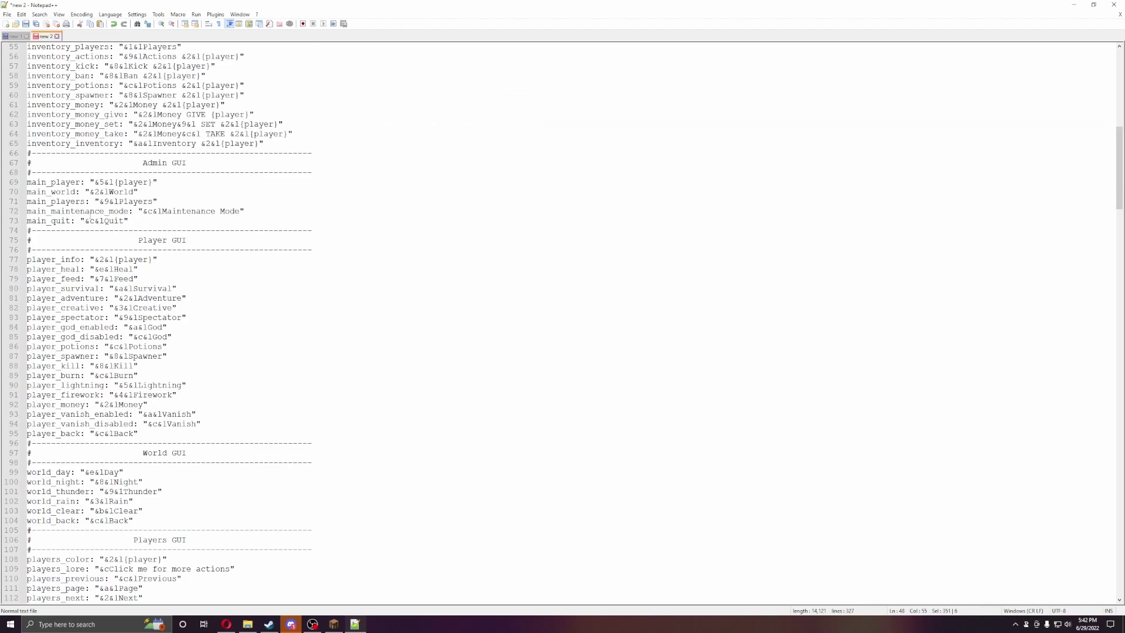
mouse_move(34, 182)
left_mouse_down()
mouse_move(117, 202)
mouse_move(121, 182)
left_mouse_up()
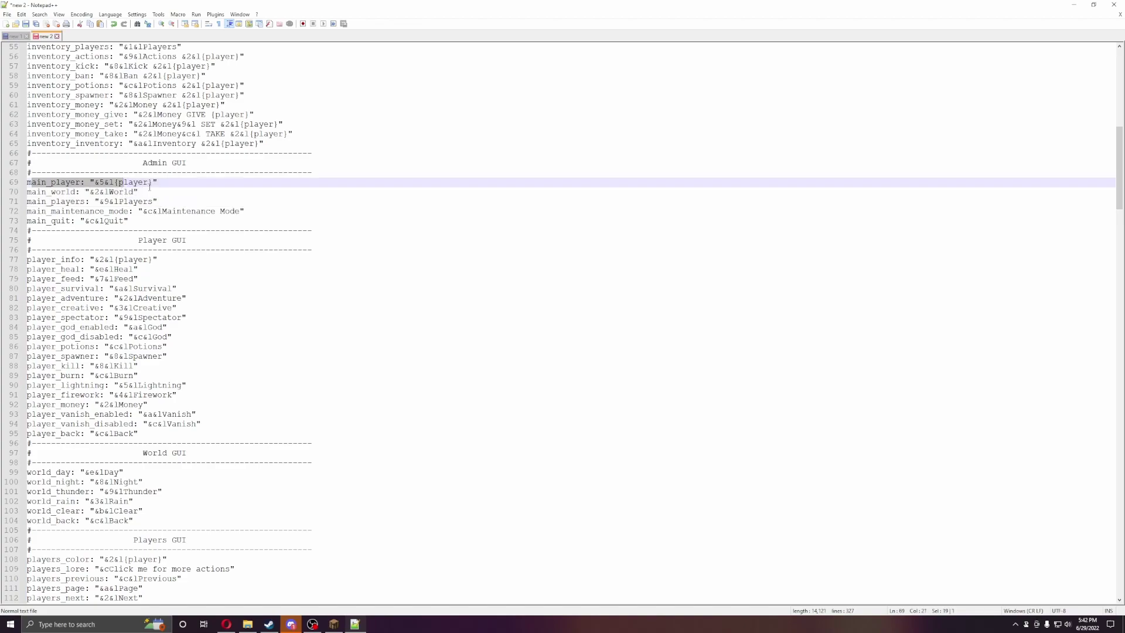
left_click_drag(48, 192, 124, 201)
left_click_drag(55, 201, 139, 202)
left_click_drag(69, 211, 121, 221)
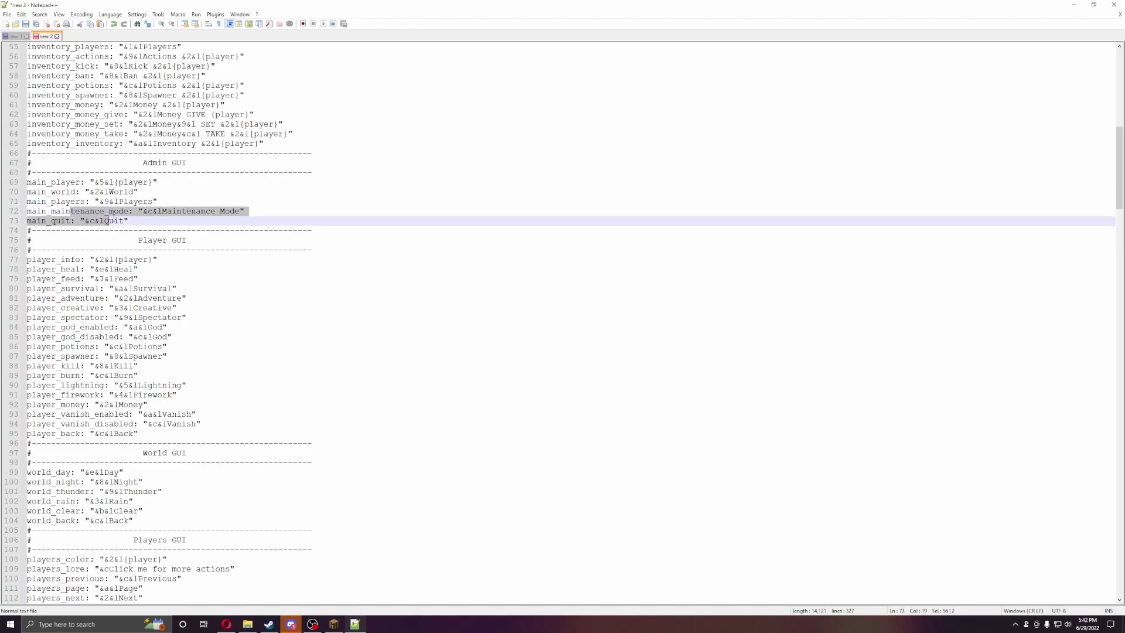
left_click(123, 230)
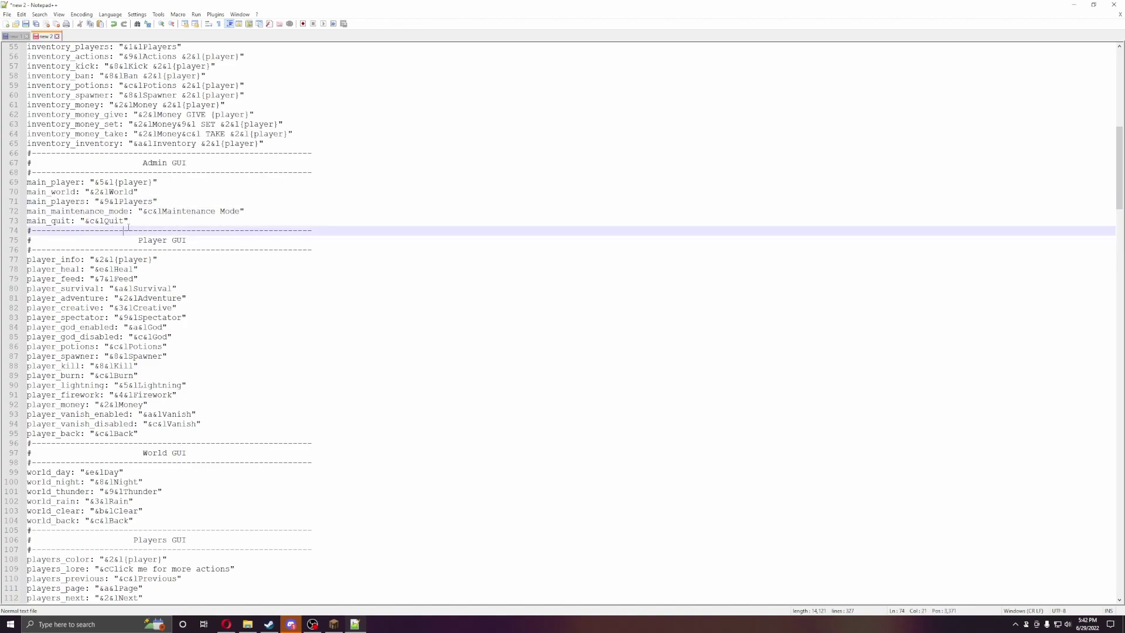
scroll(84, 267, "down", 3)
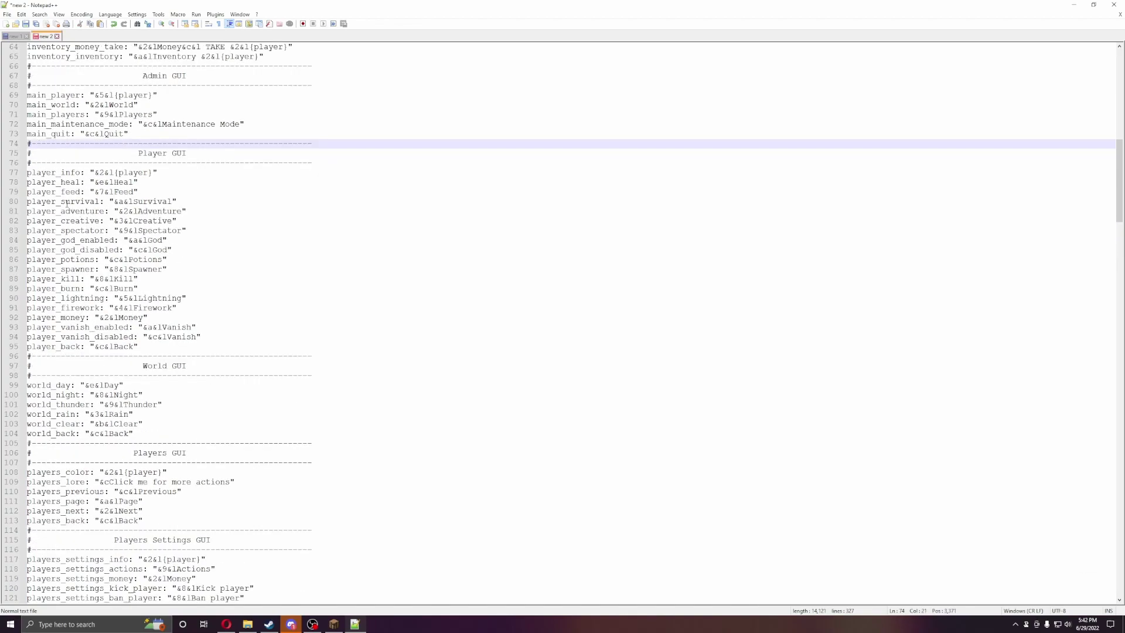
left_click_drag(41, 174, 61, 183)
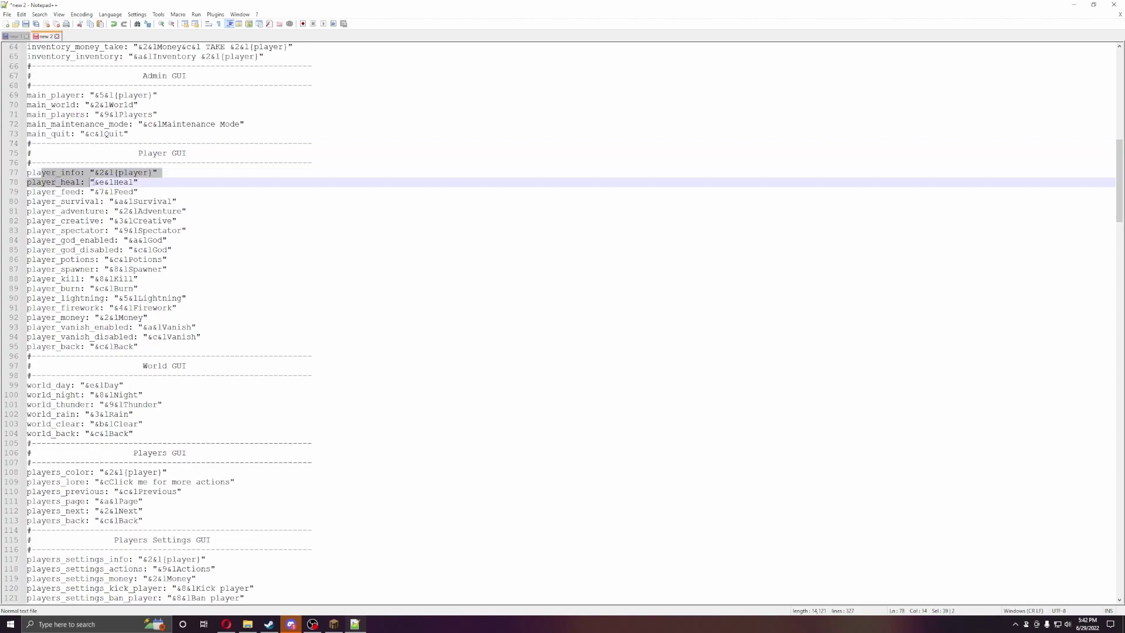
left_click(61, 184)
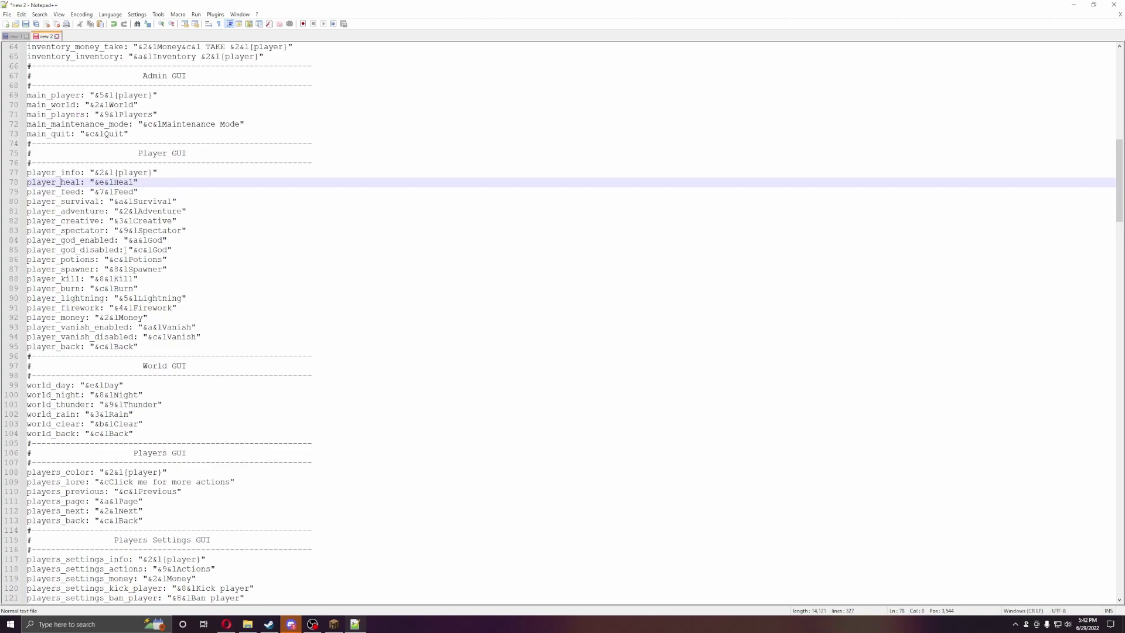
scroll(125, 250, "down", 3)
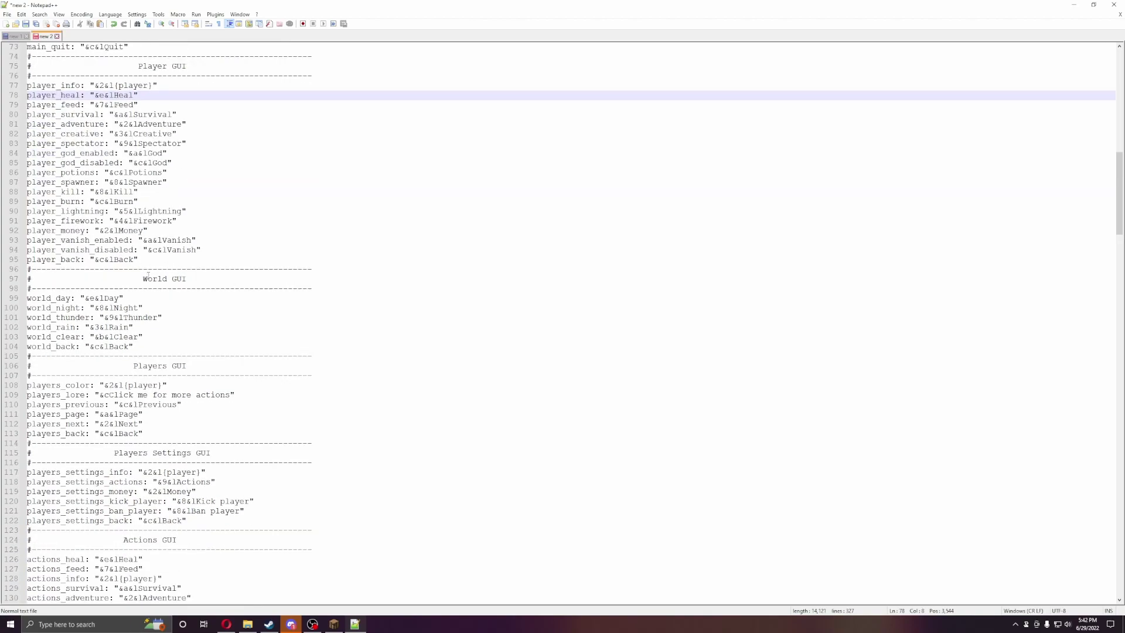
scroll(153, 276, "down", 2)
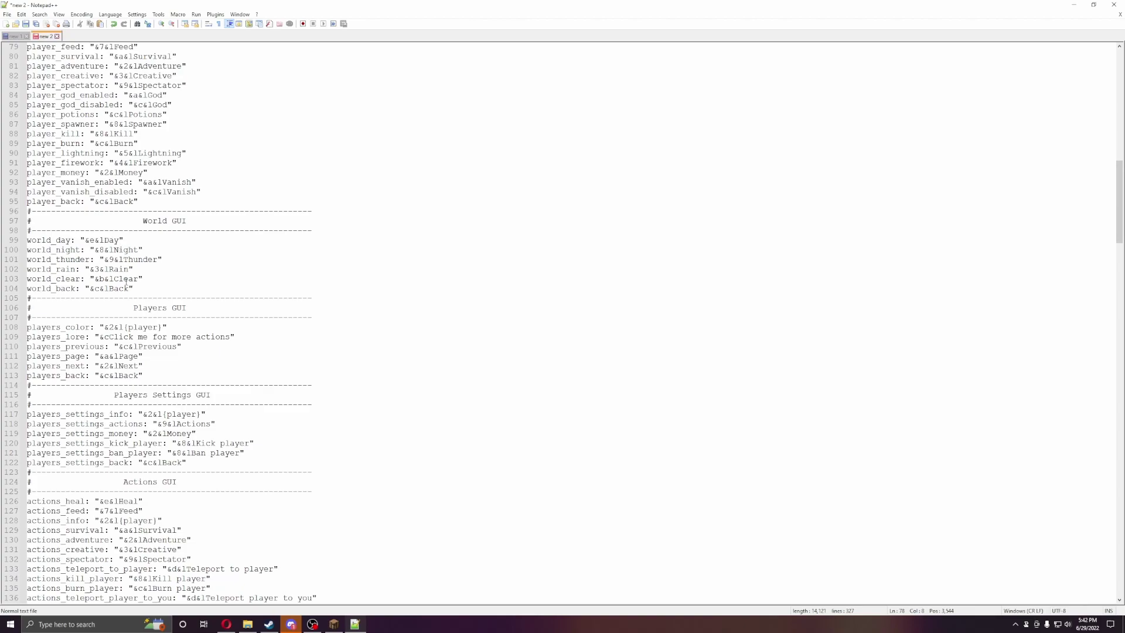
scroll(148, 292, "down", 3)
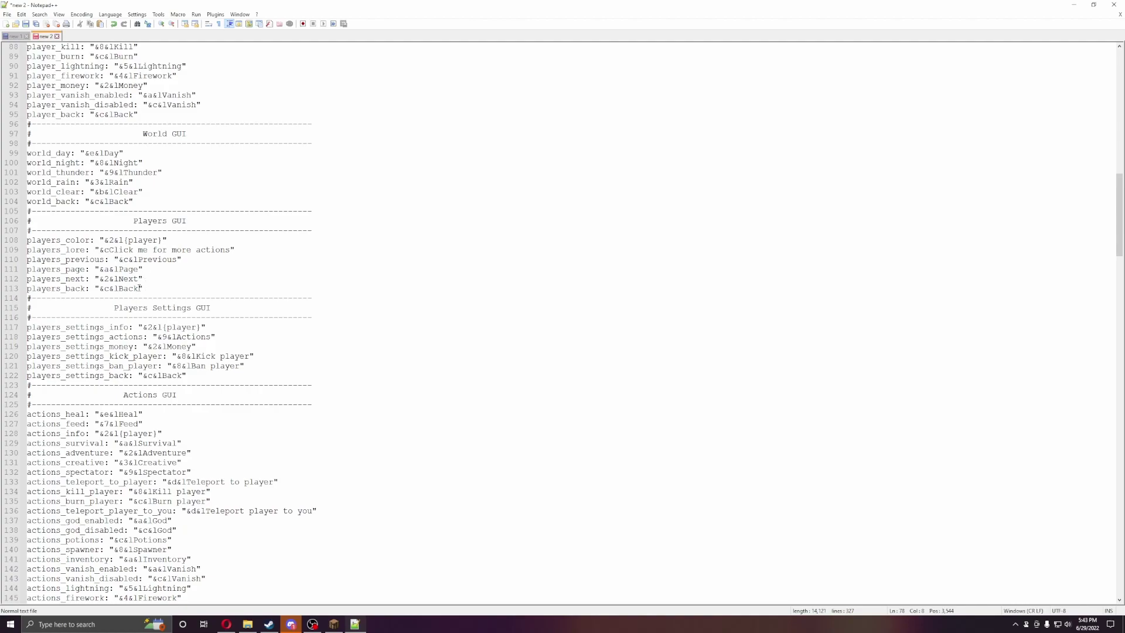
scroll(183, 278, "down", 3)
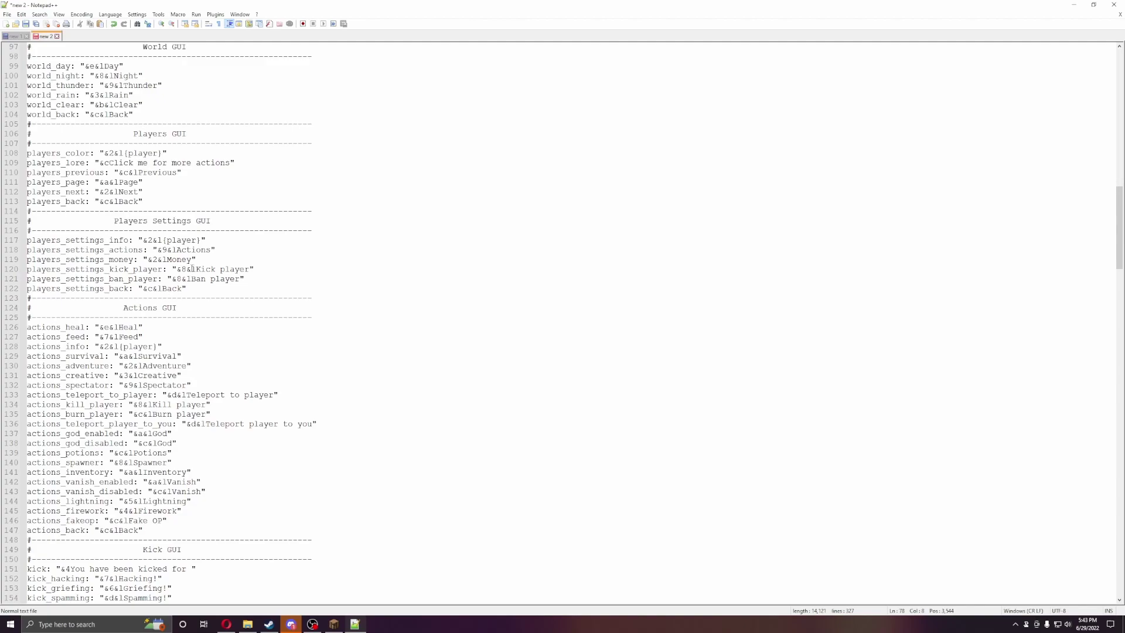
scroll(200, 280, "down", 2)
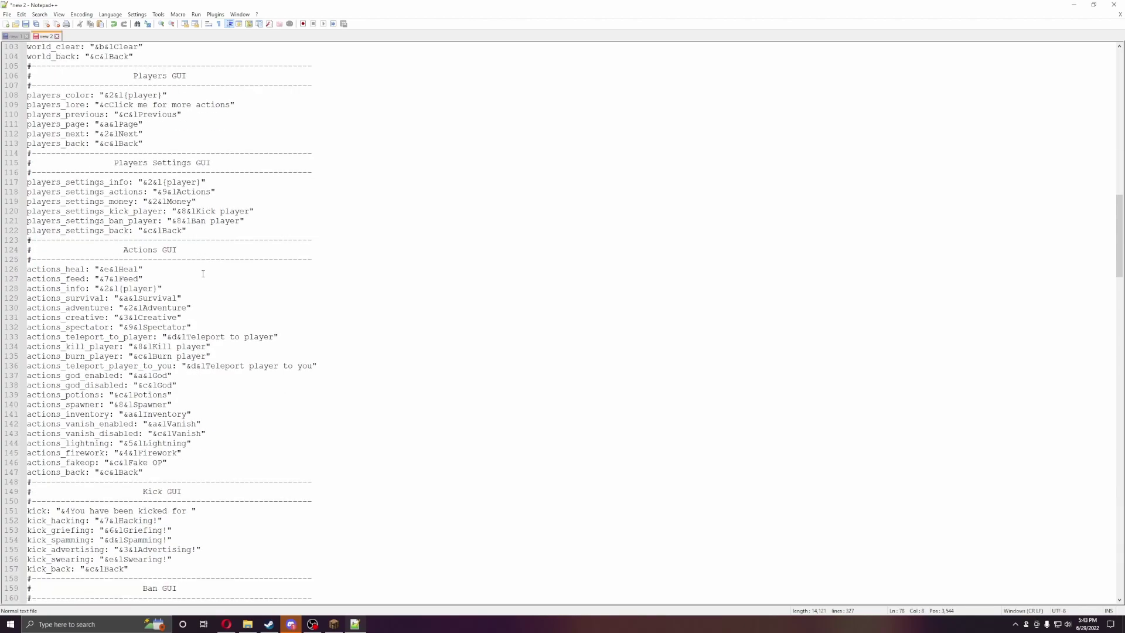
scroll(287, 238, "down", 4)
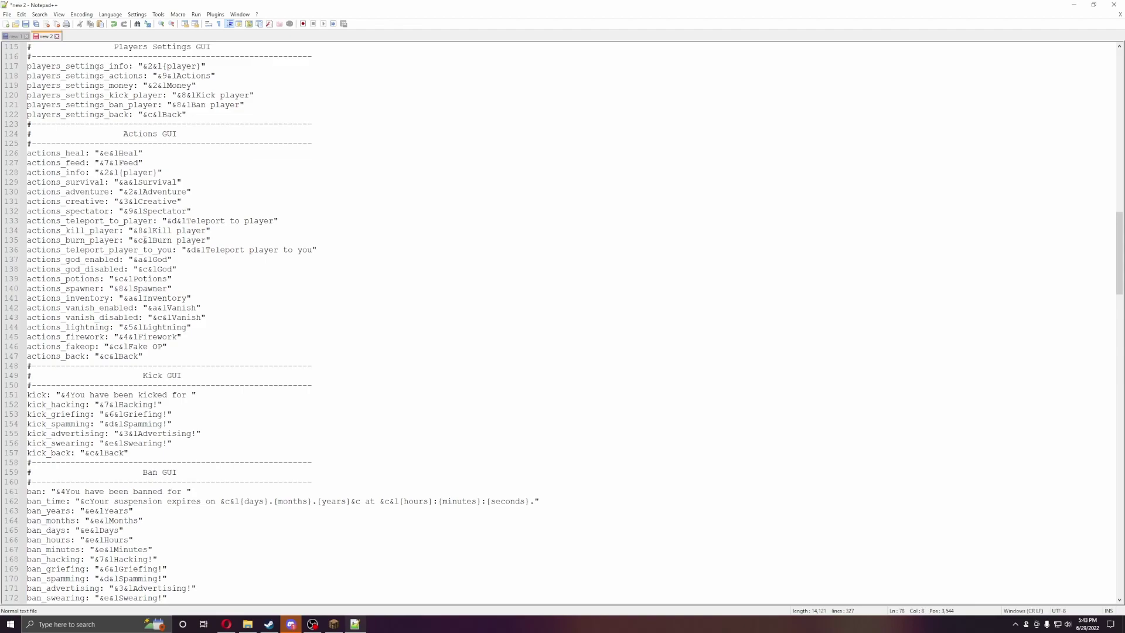
scroll(206, 191, "down", 7)
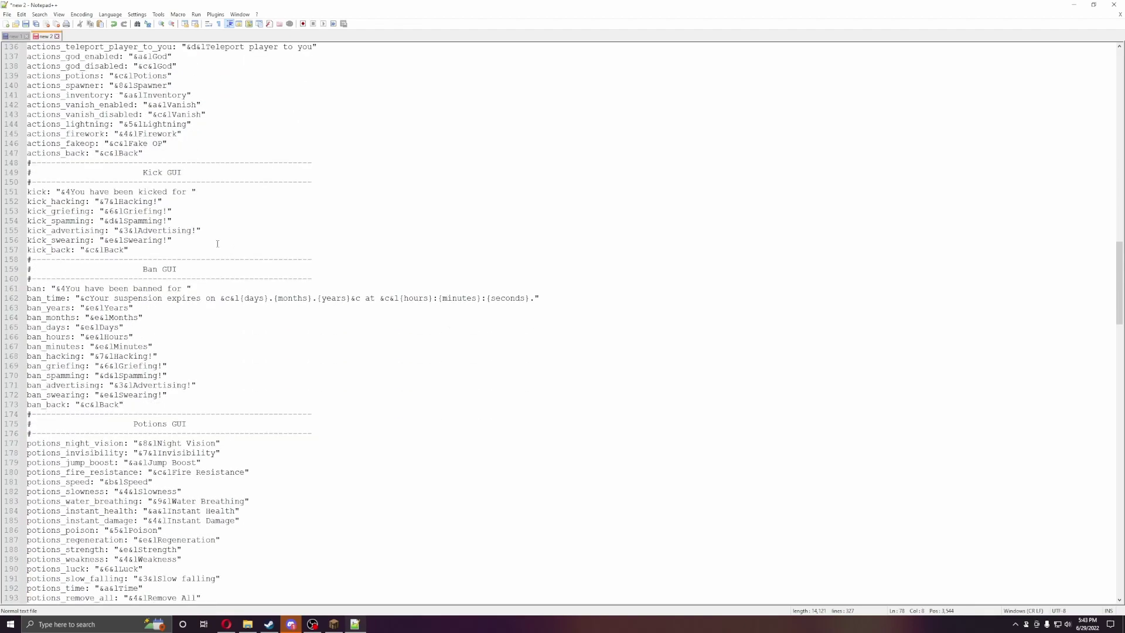
scroll(167, 286, "down", 1)
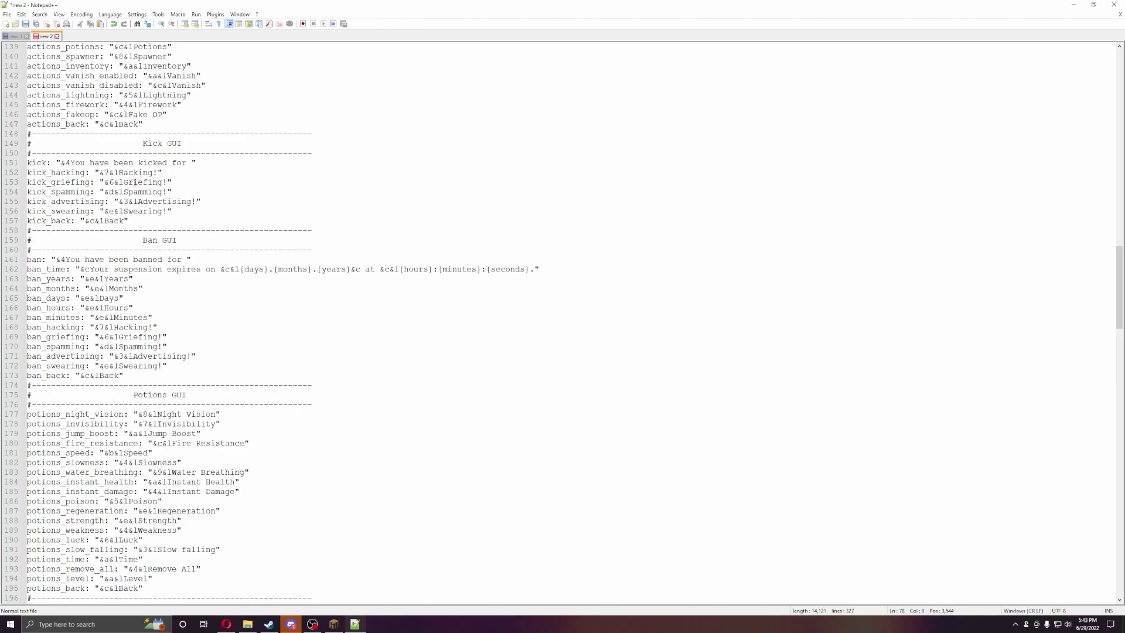
scroll(189, 247, "down", 1)
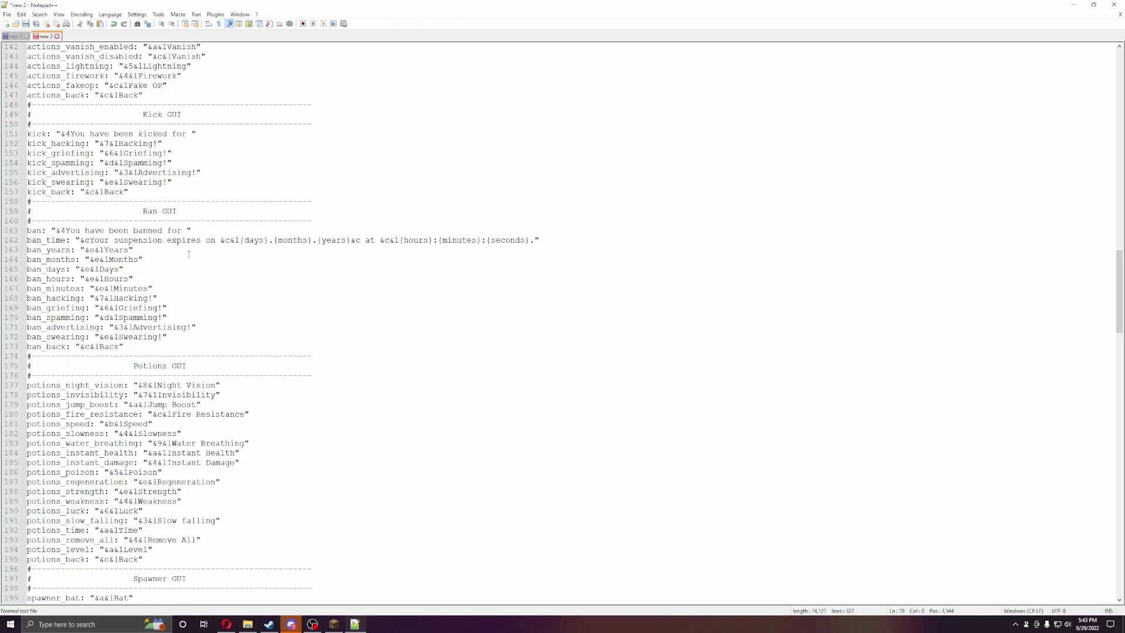
scroll(189, 254, "down", 2)
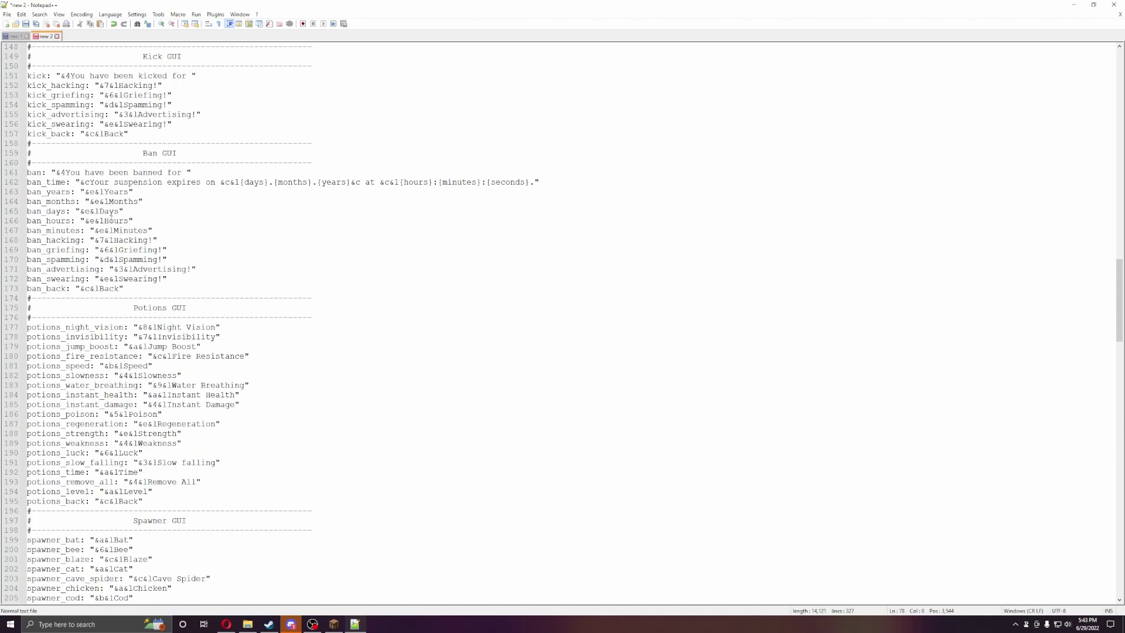
scroll(111, 212, "down", 4)
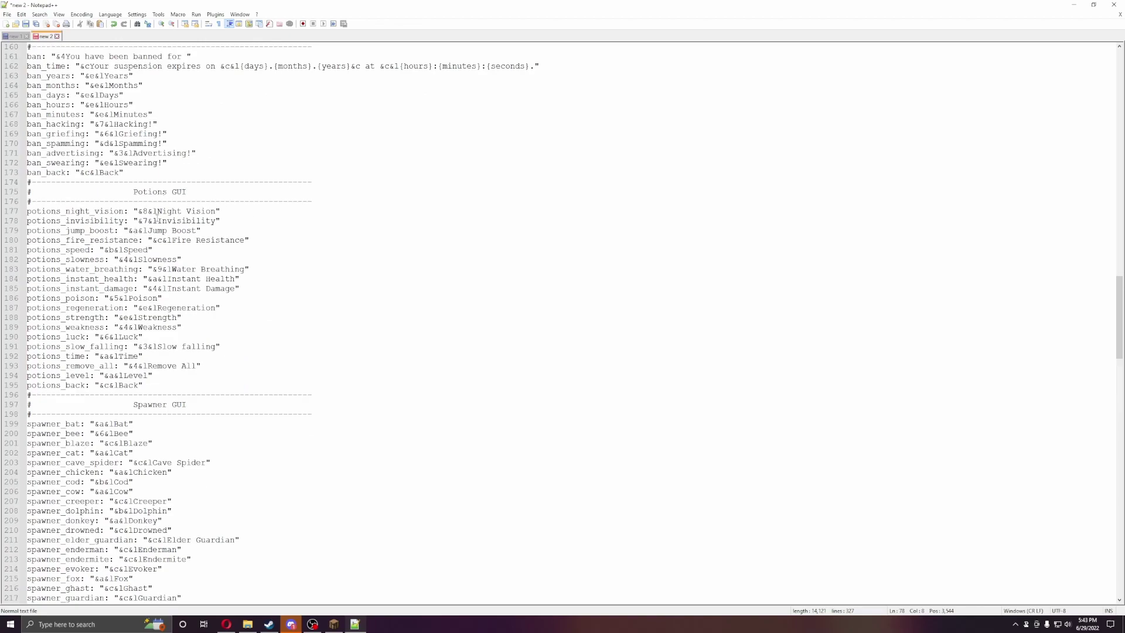
scroll(86, 249, "down", 9)
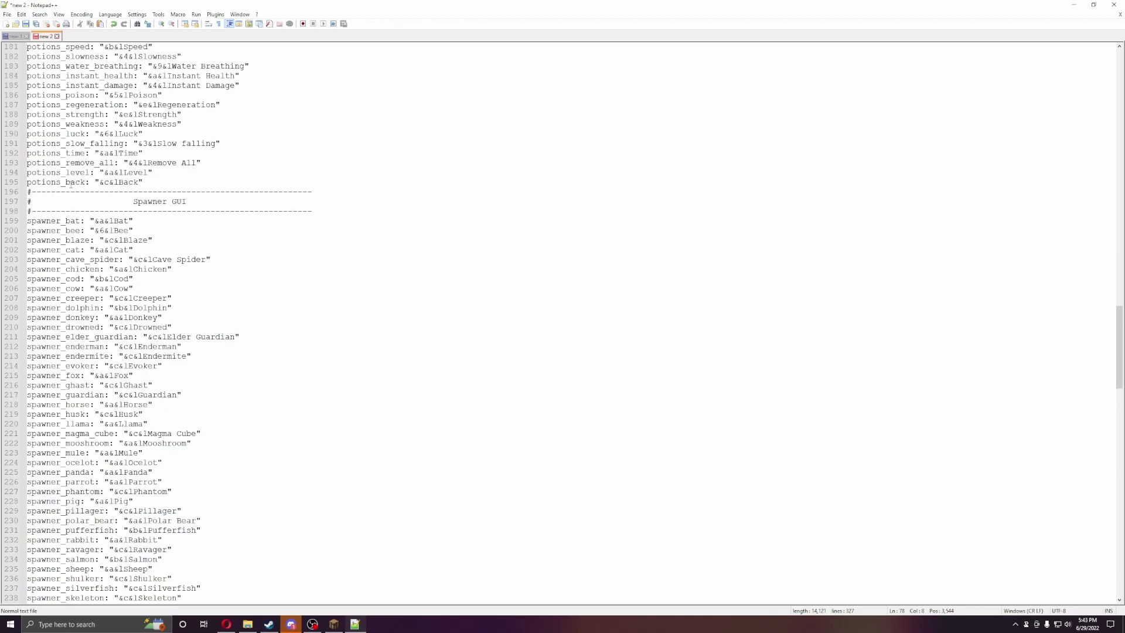
scroll(73, 423, "down", 7)
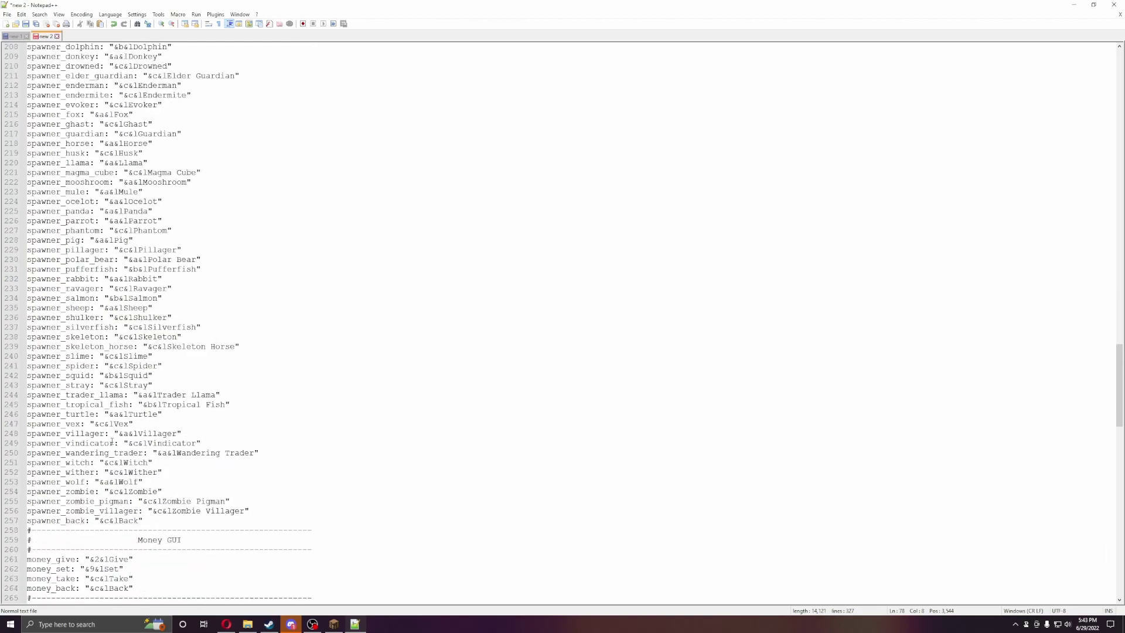
scroll(177, 216, "down", 9)
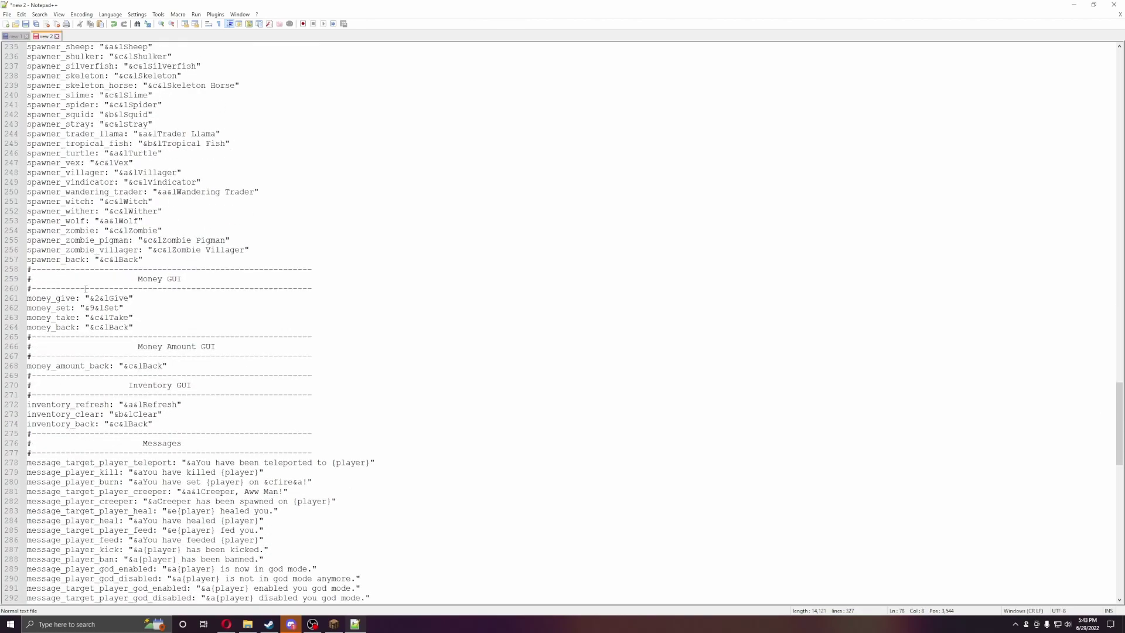
scroll(94, 326, "down", 4)
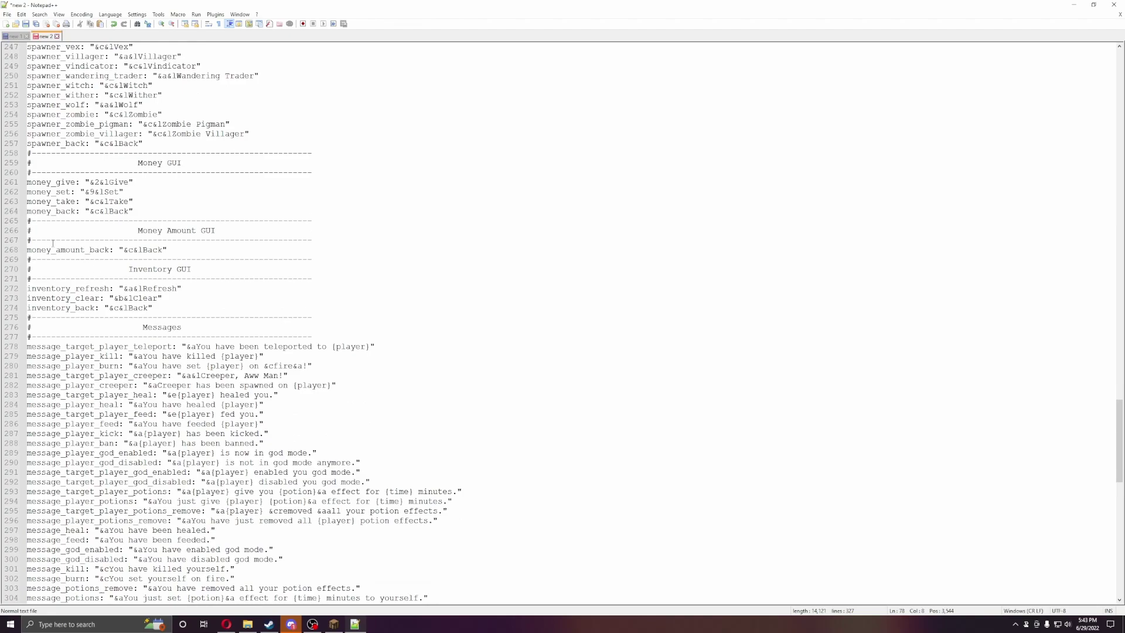
scroll(107, 286, "down", 2)
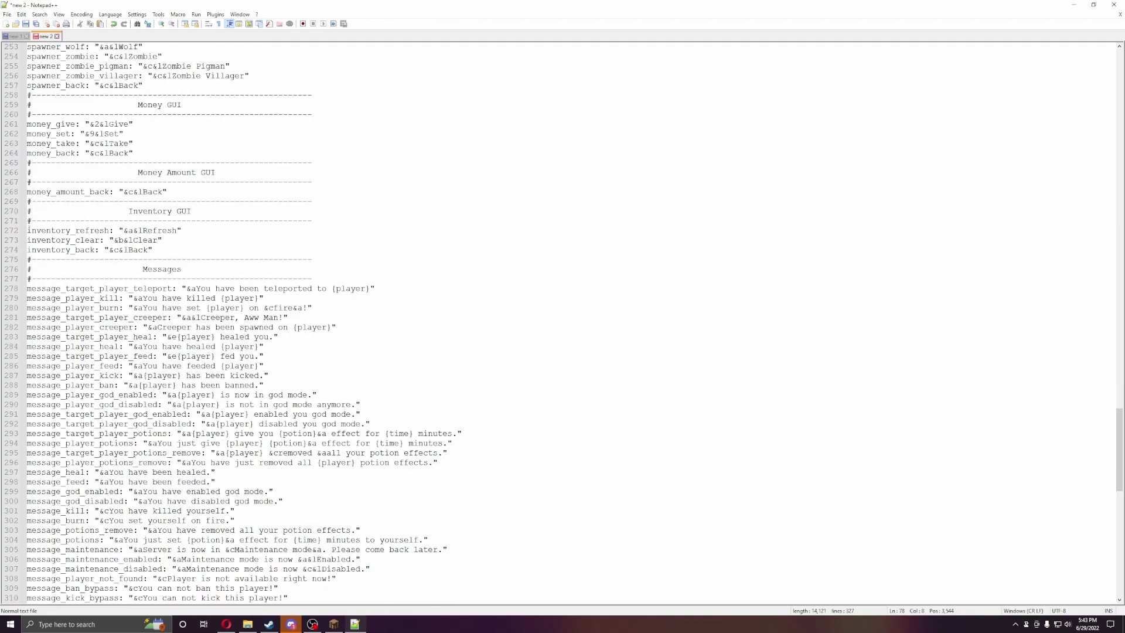
scroll(118, 265, "down", 6)
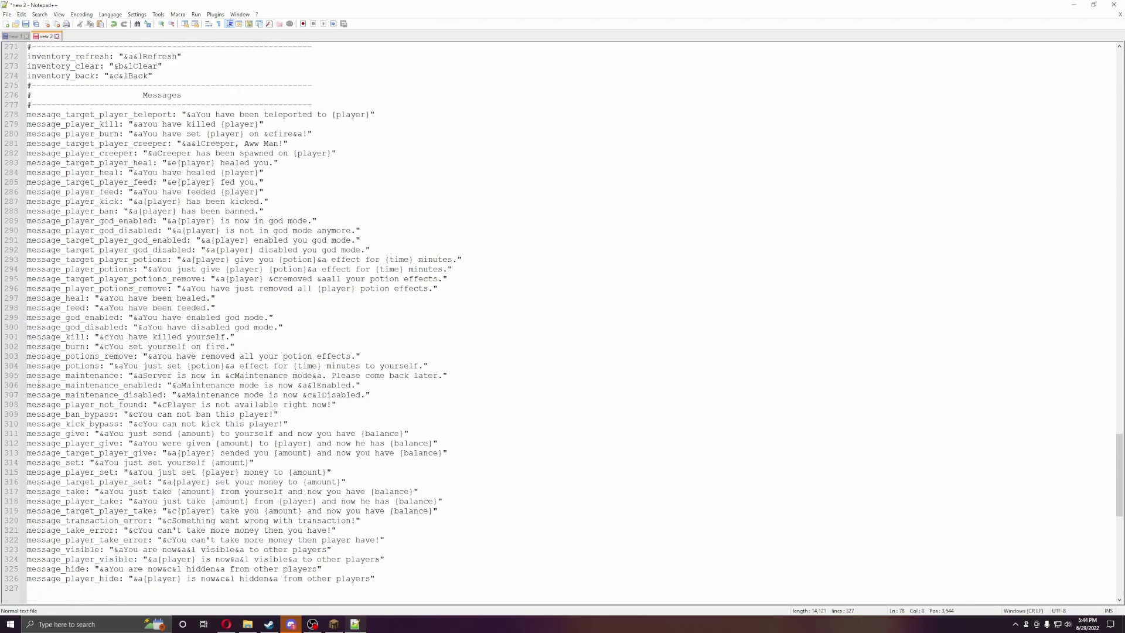
scroll(105, 339, "down", 10)
scroll(294, 309, "up", 20)
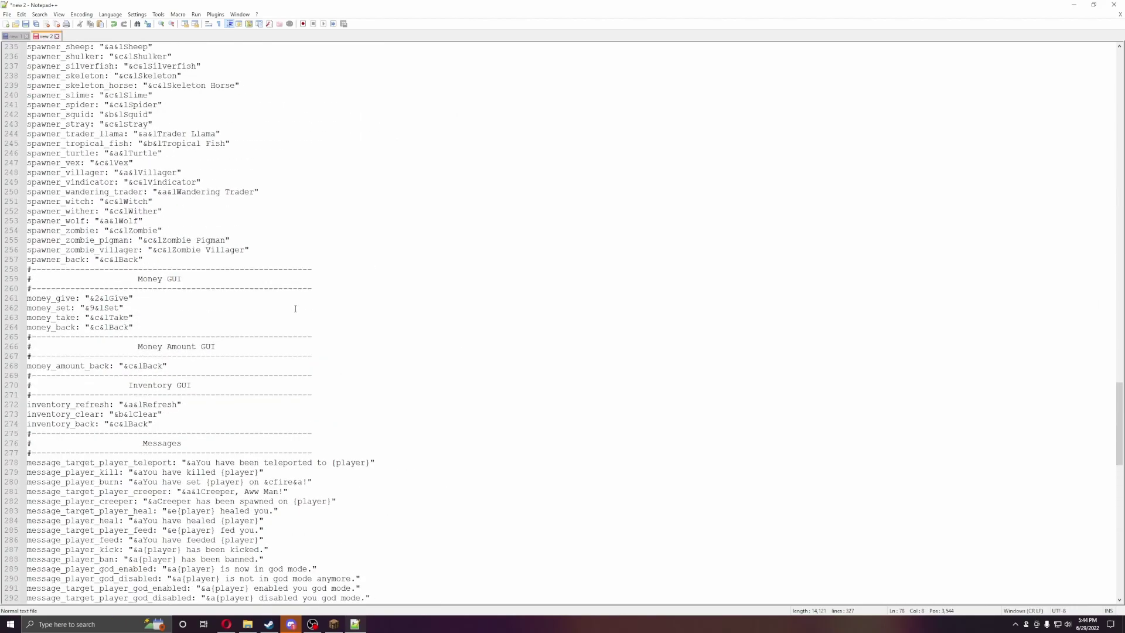
scroll(295, 308, "up", 20)
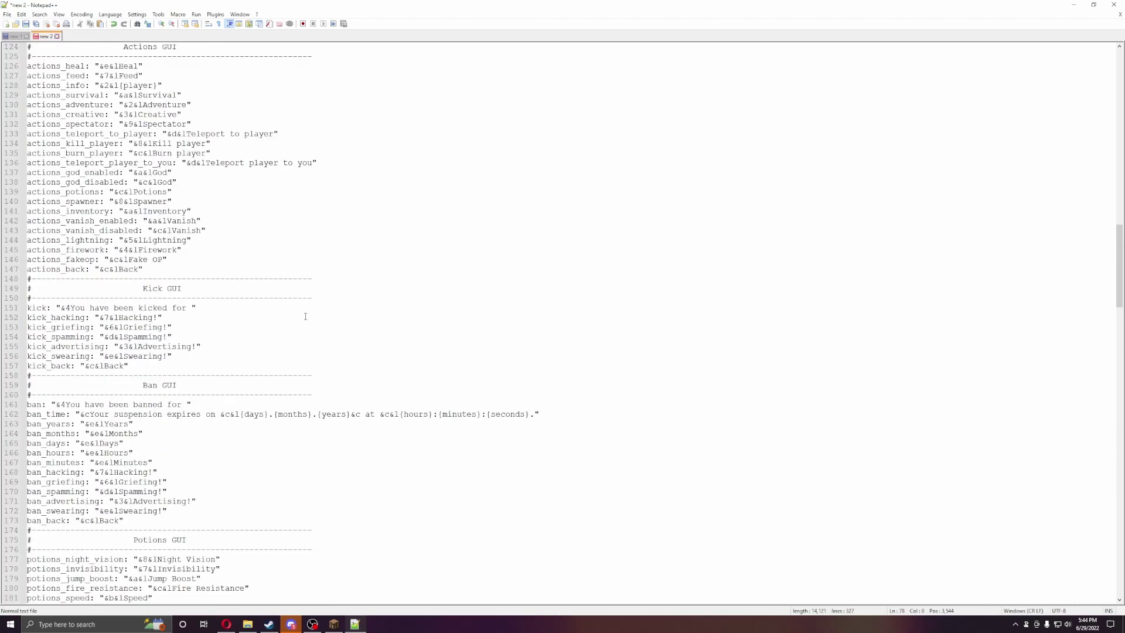
scroll(302, 316, "up", 20)
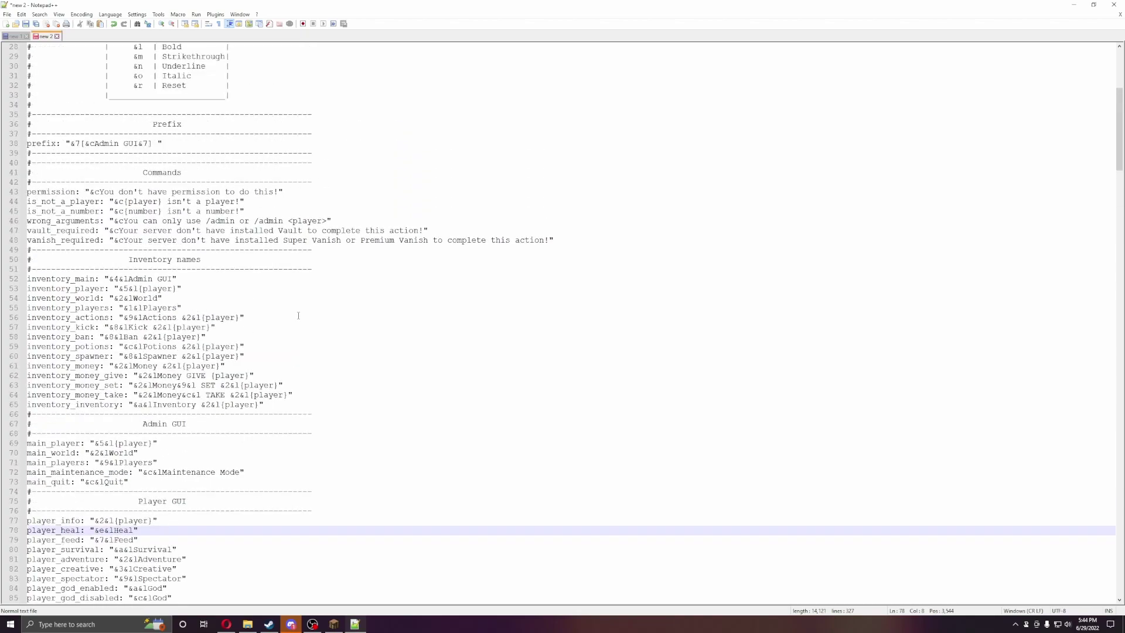
scroll(298, 315, "up", 9)
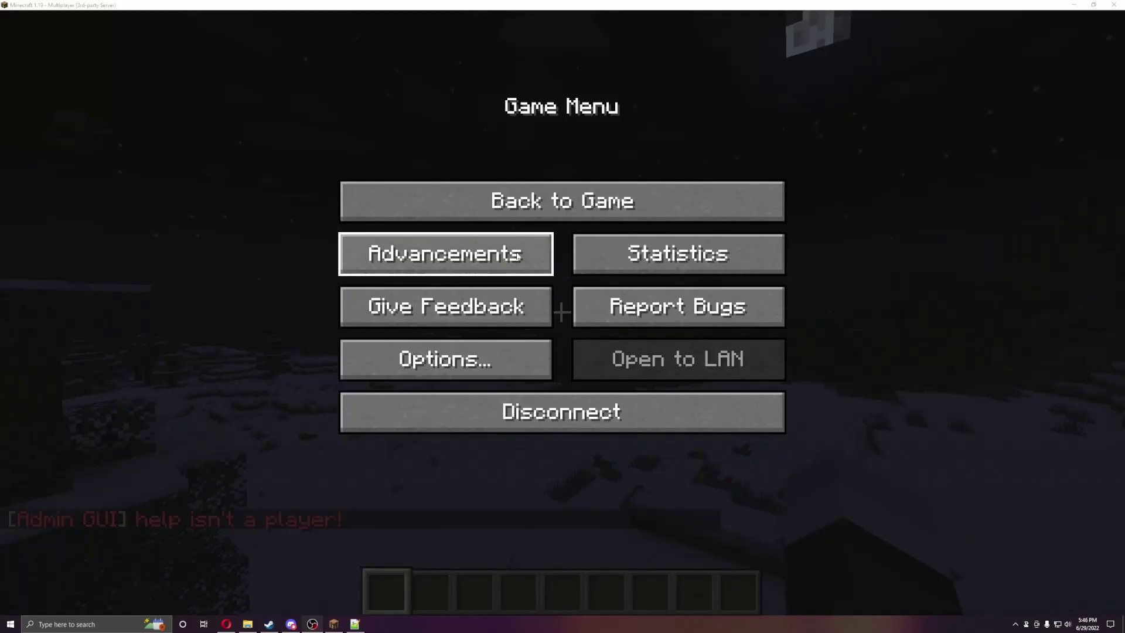
- Return to play and fly down the snowy hill and up over the next one
key("Escape")
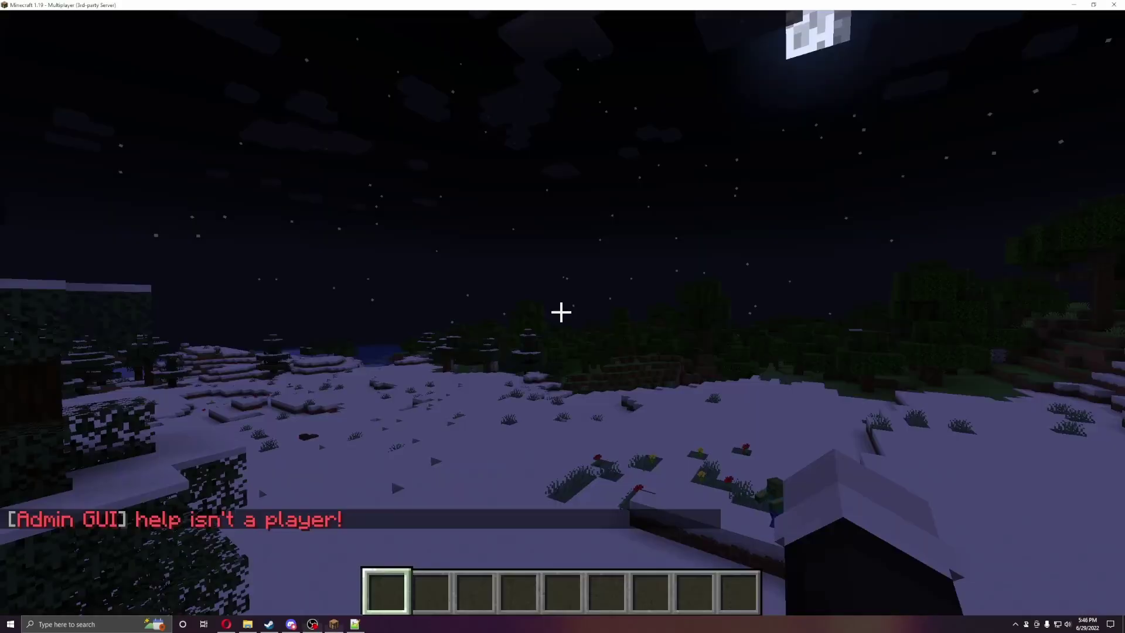
key("w")
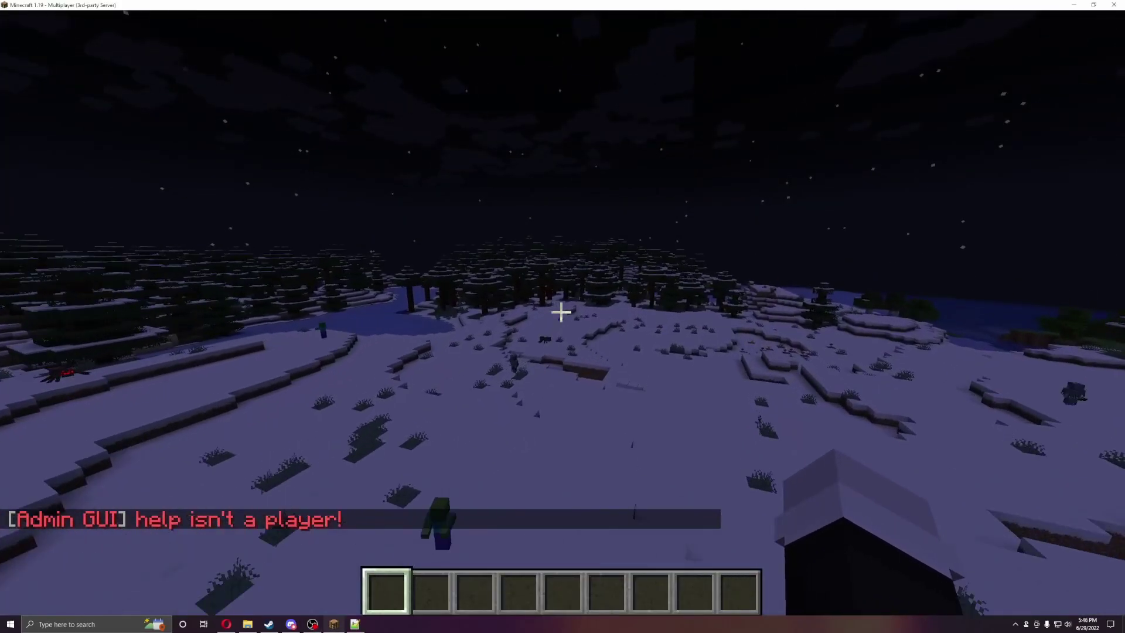
key("w")
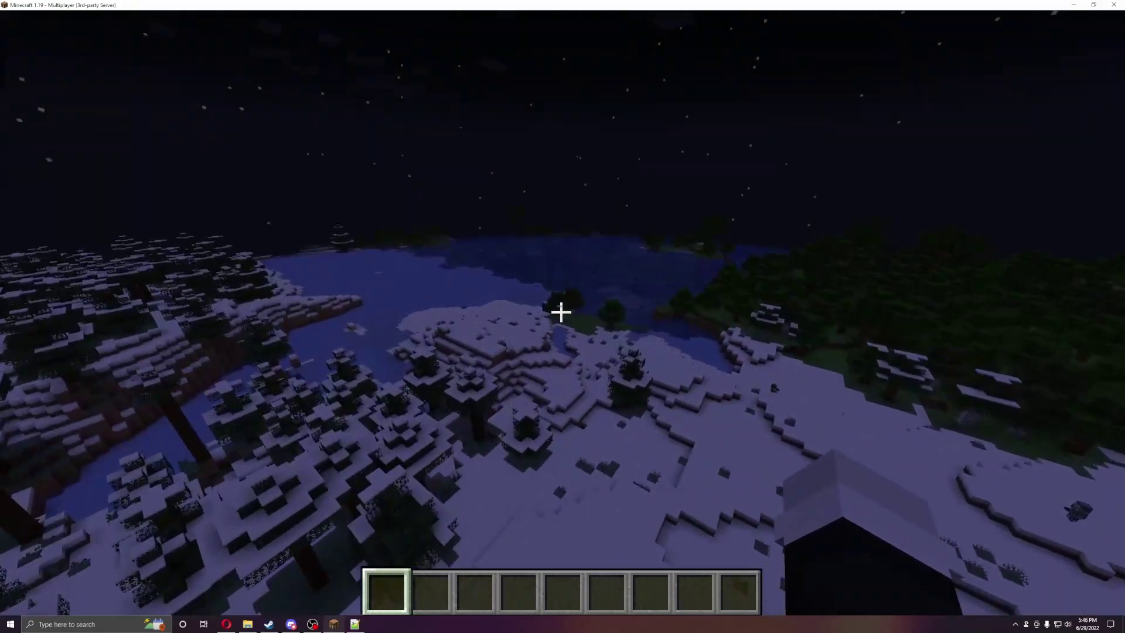
mouse_move(561, 312)
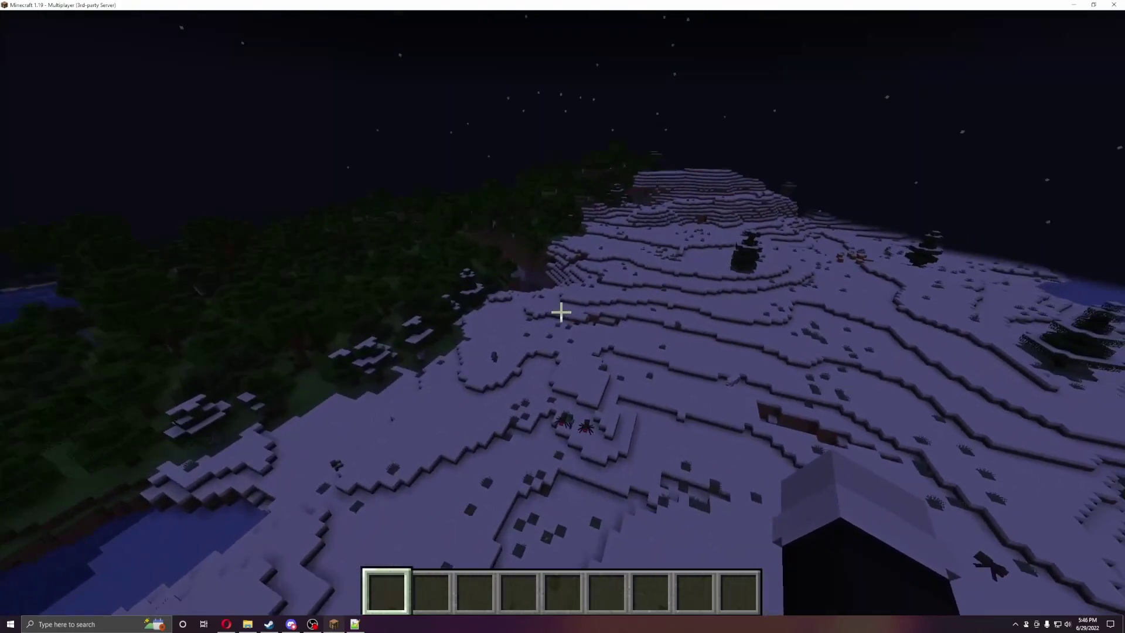
key("w")
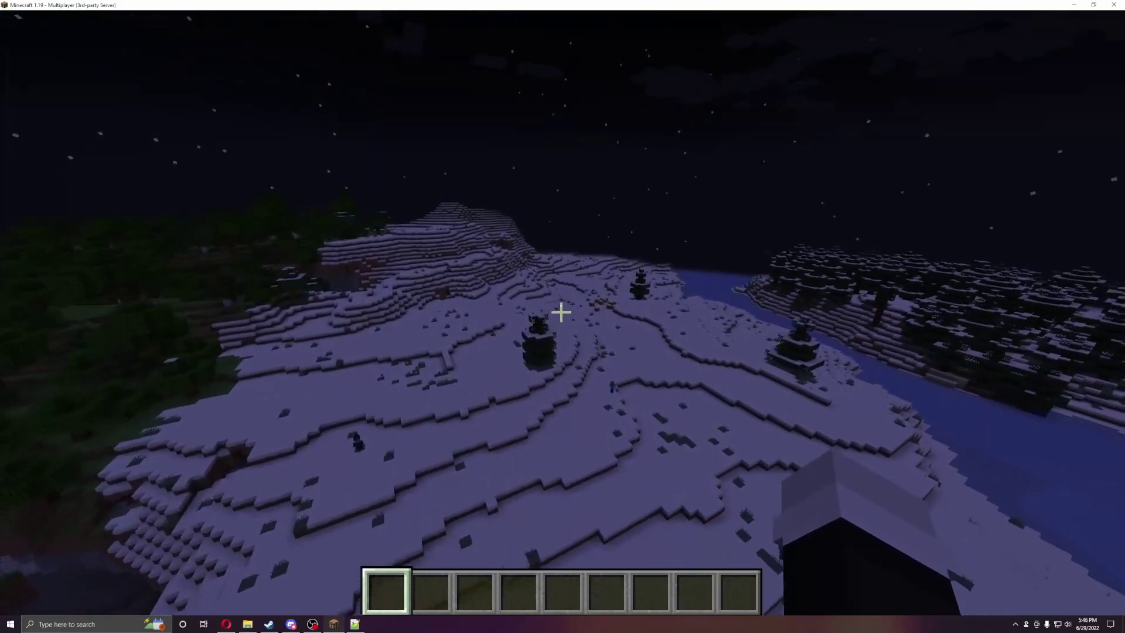
key("w")
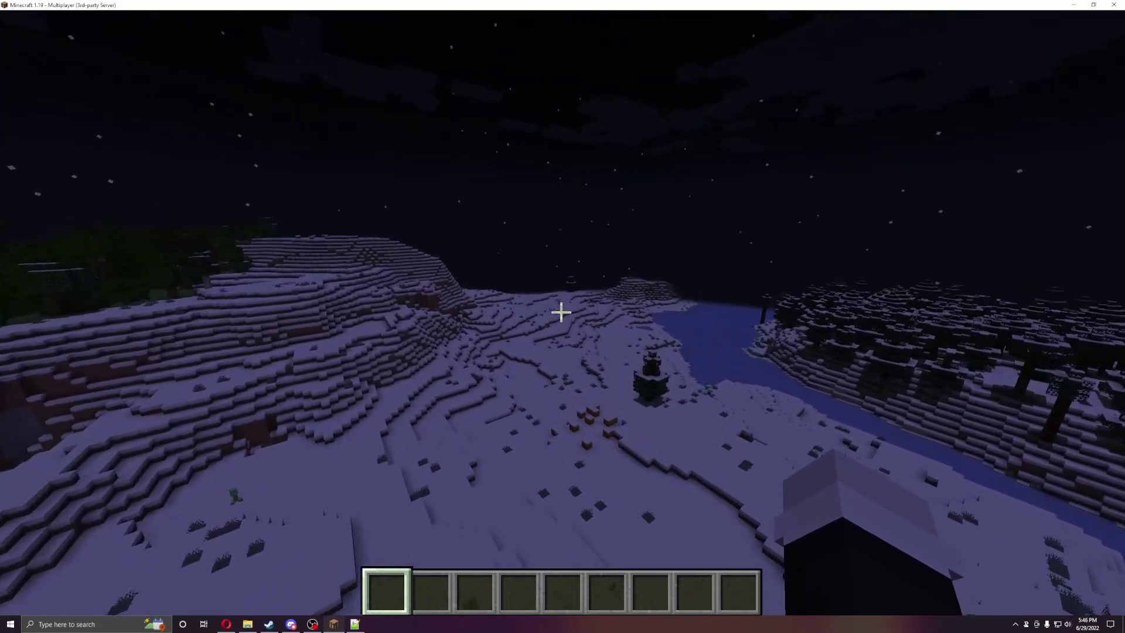
key("w")
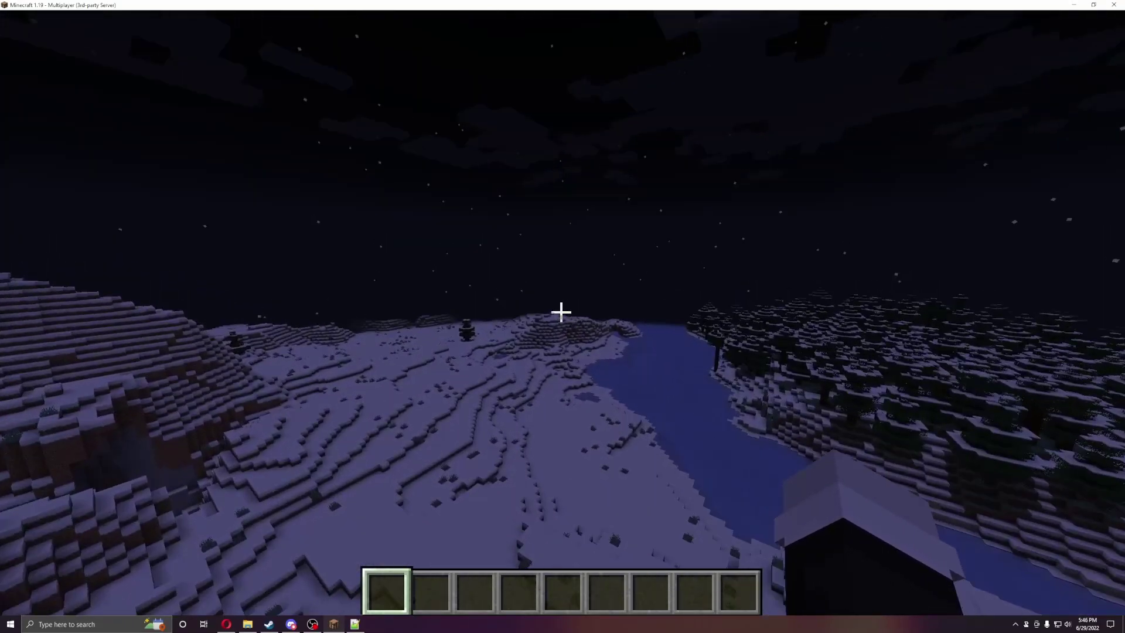
key("w")
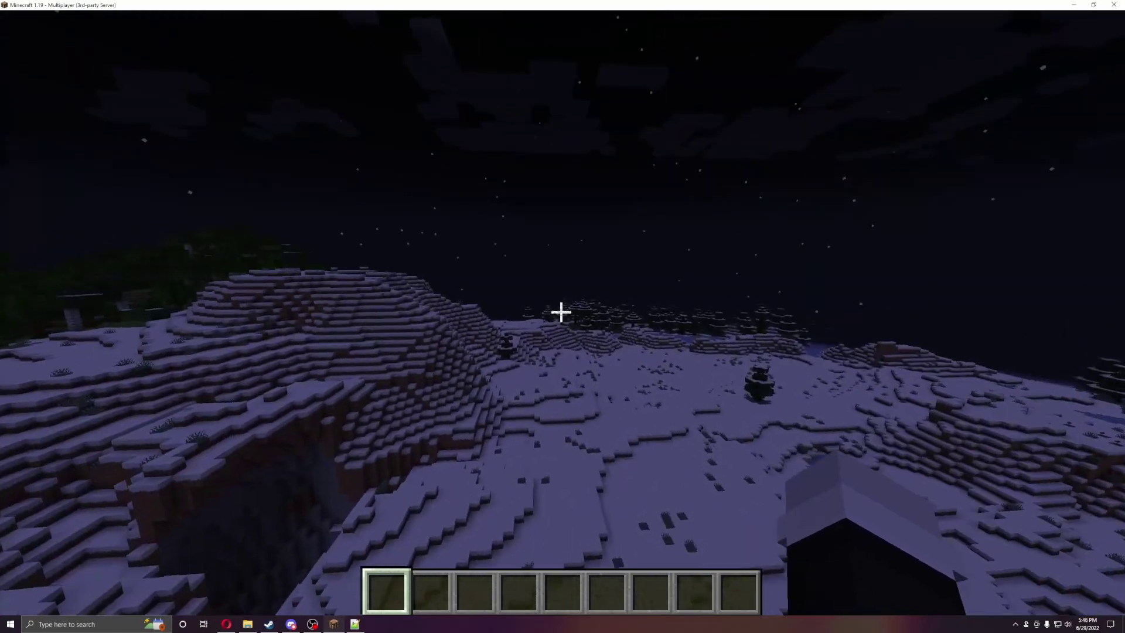
key("w")
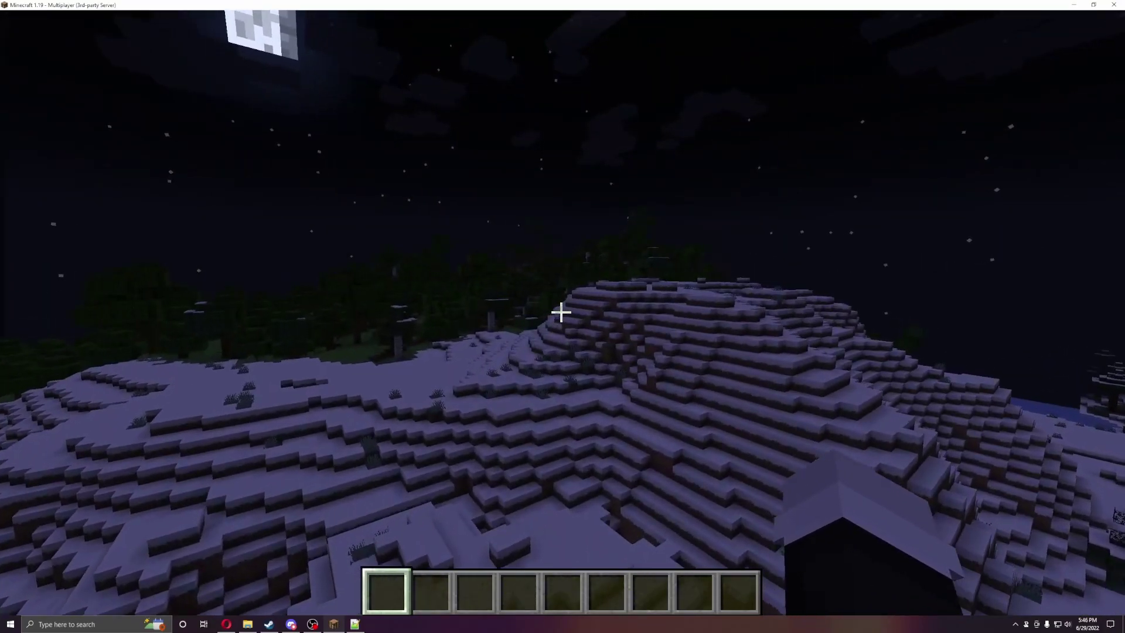
key("w")
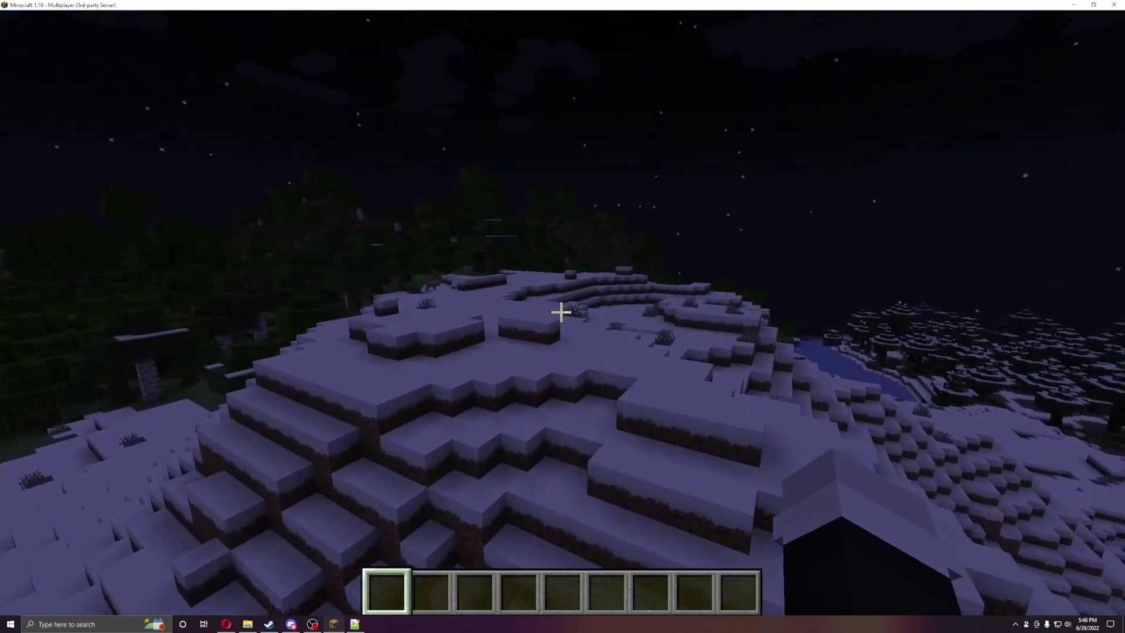
- Fly across the hilltop and on along the frozen river toward the hills
key("w")
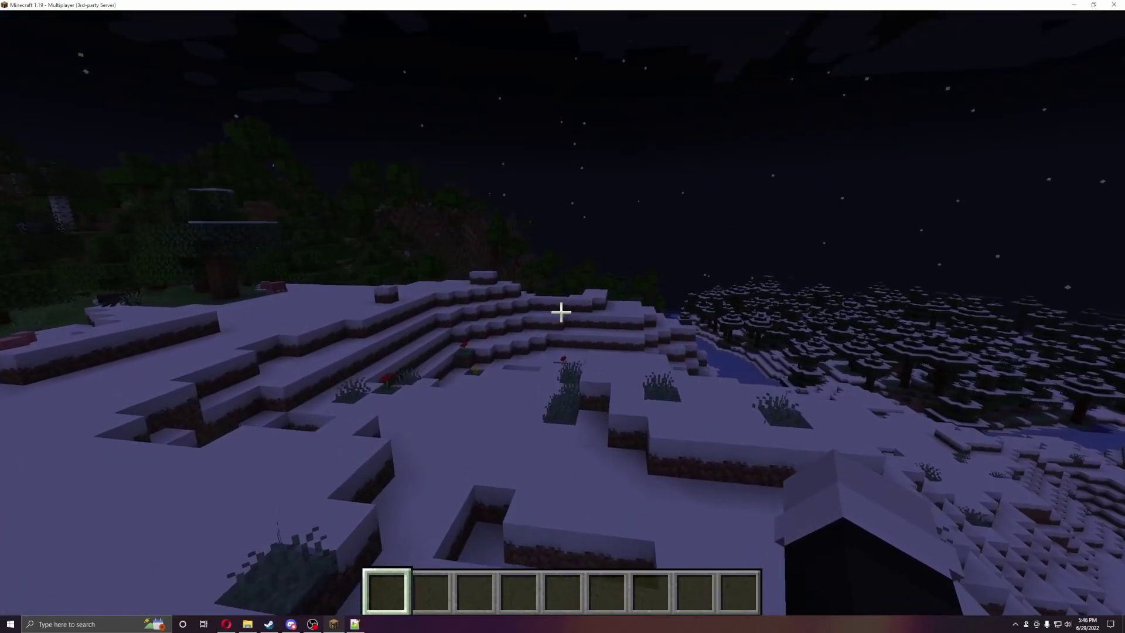
key("w")
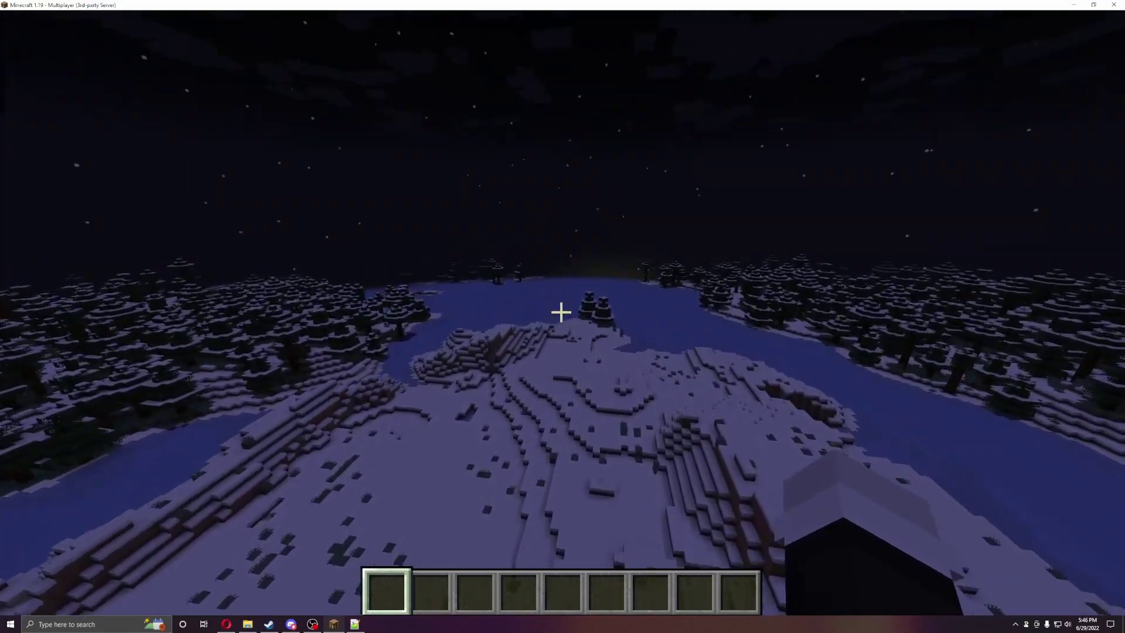
key("w")
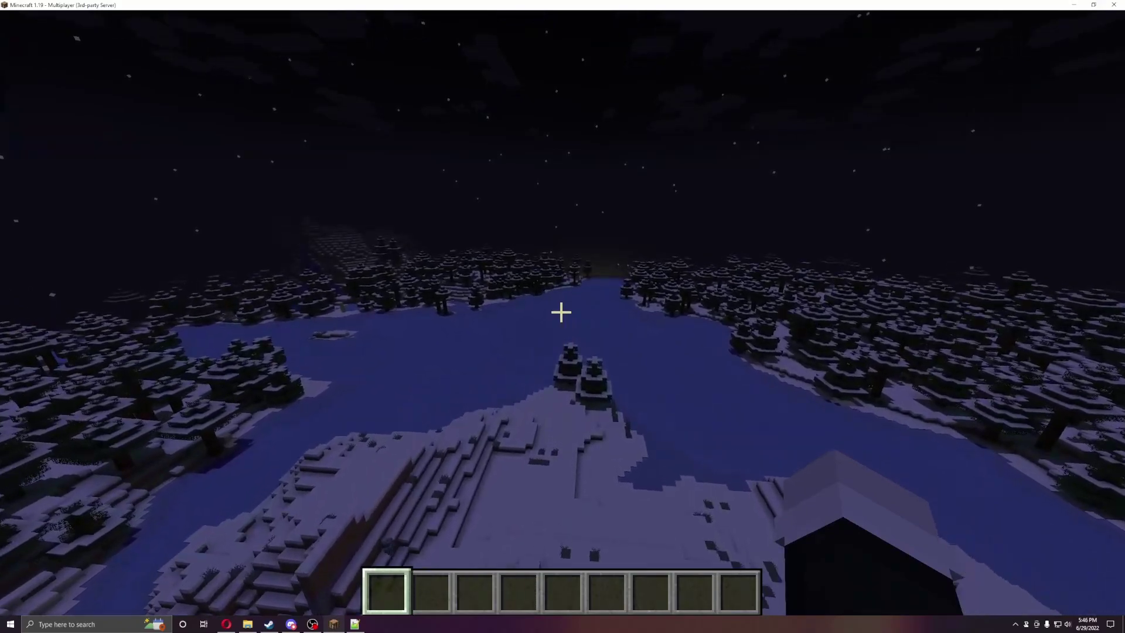
key("w")
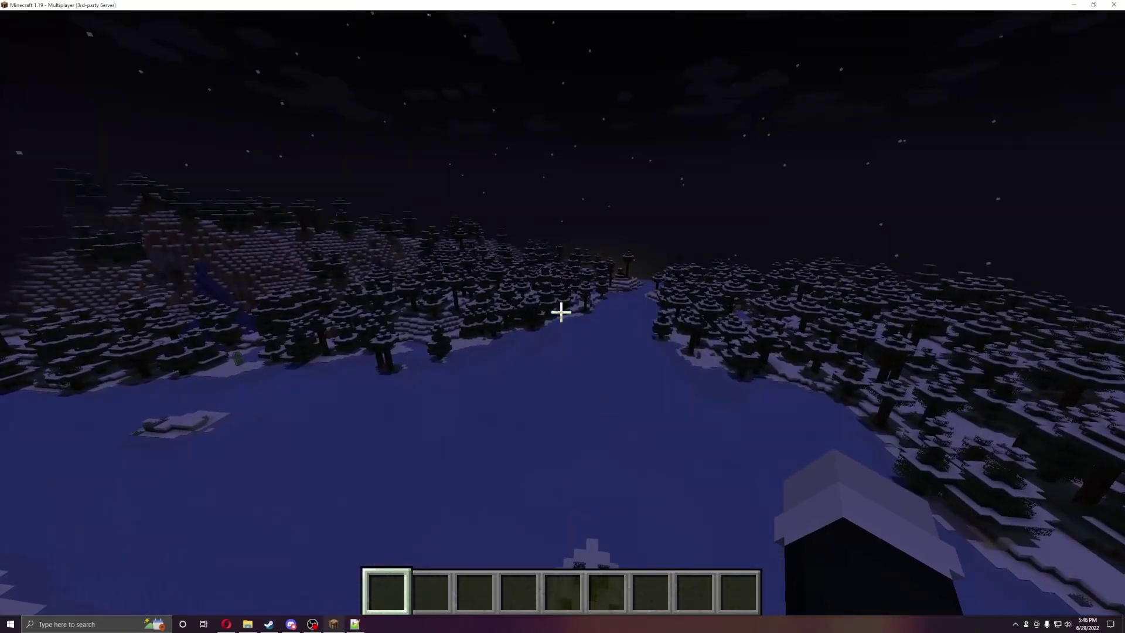
key("w")
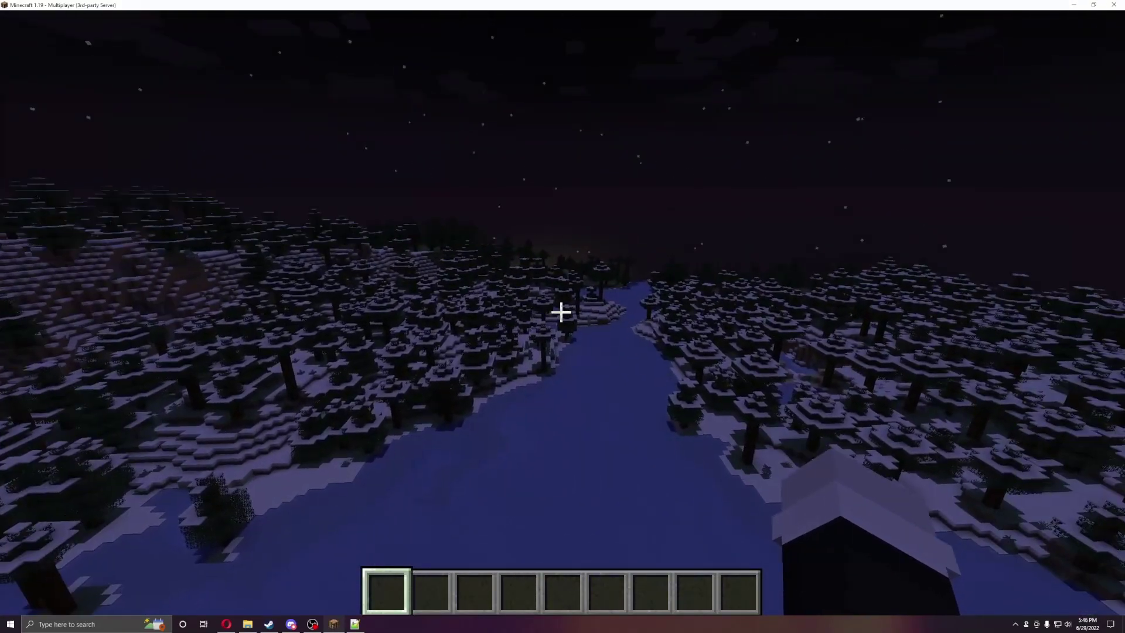
key("w")
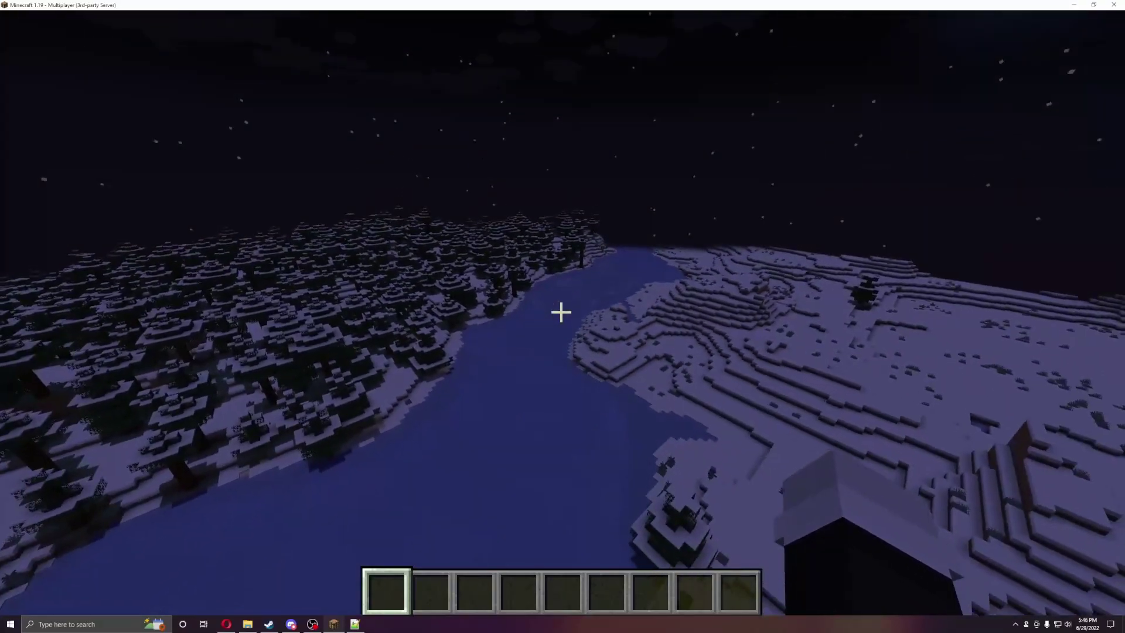
key("w")
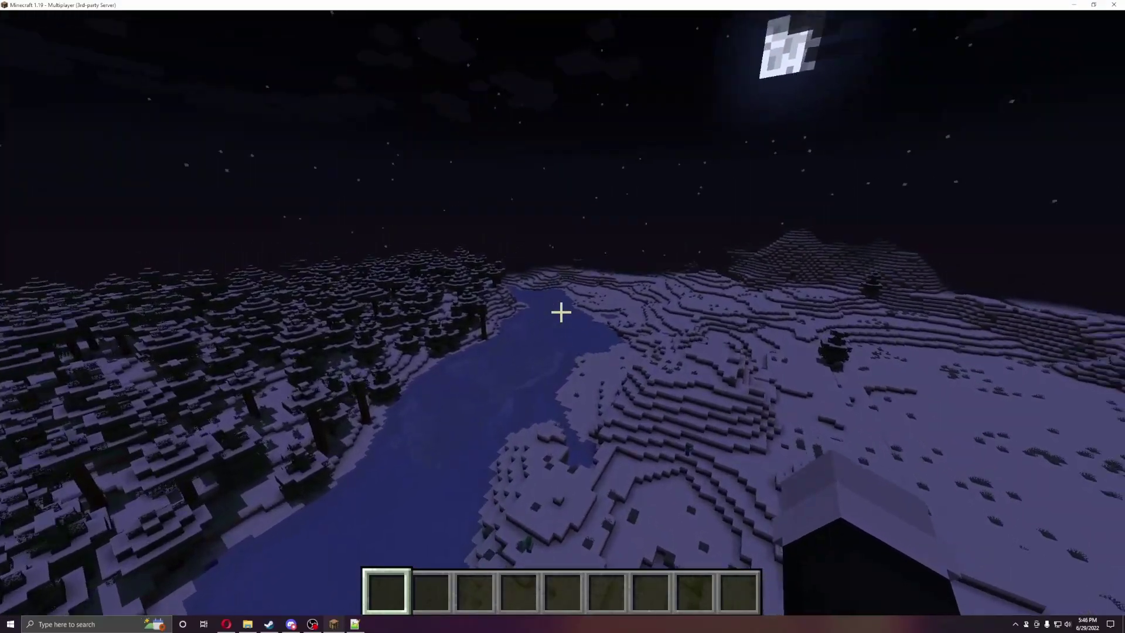
key("w")
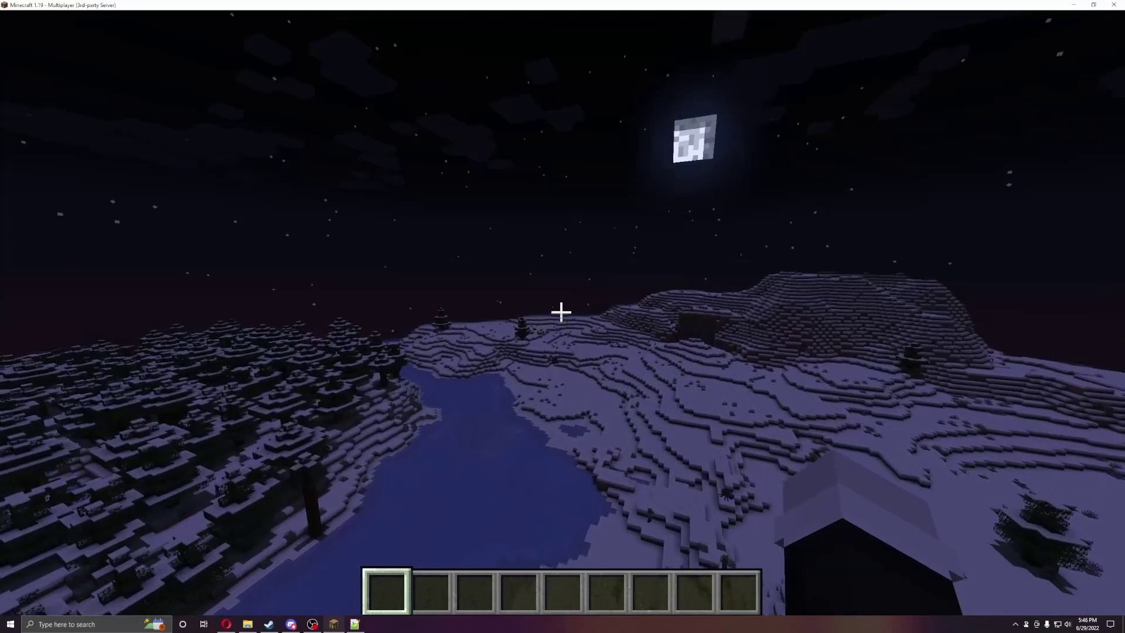
key("w")
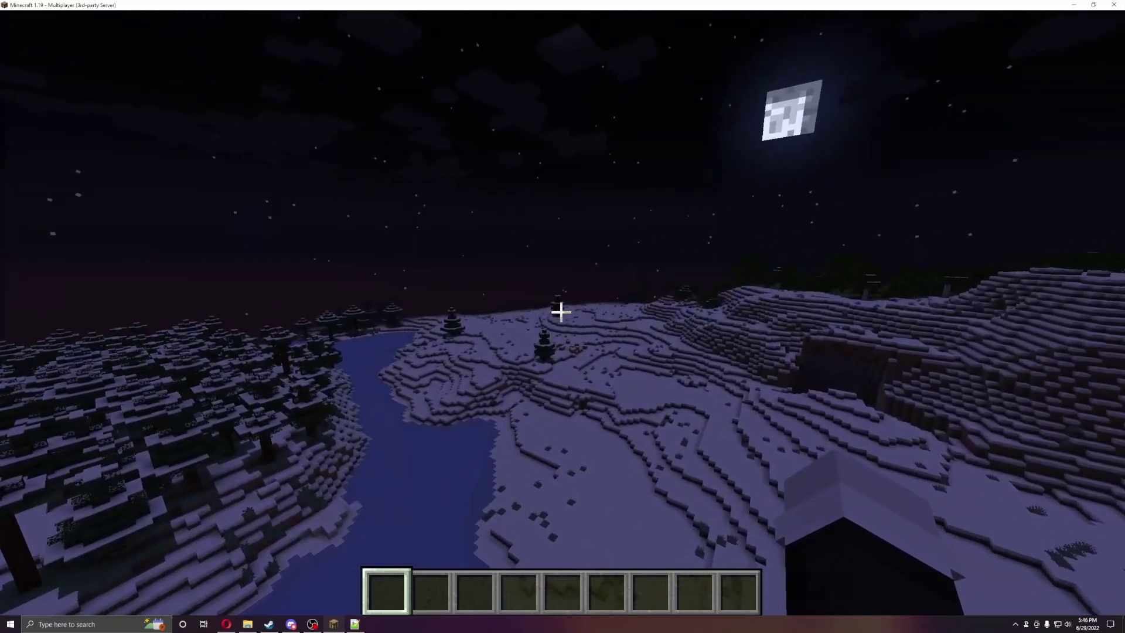
- Run /admin for your player, set yourself on fire, strike yourself with lightning, then close the panel
type("/")
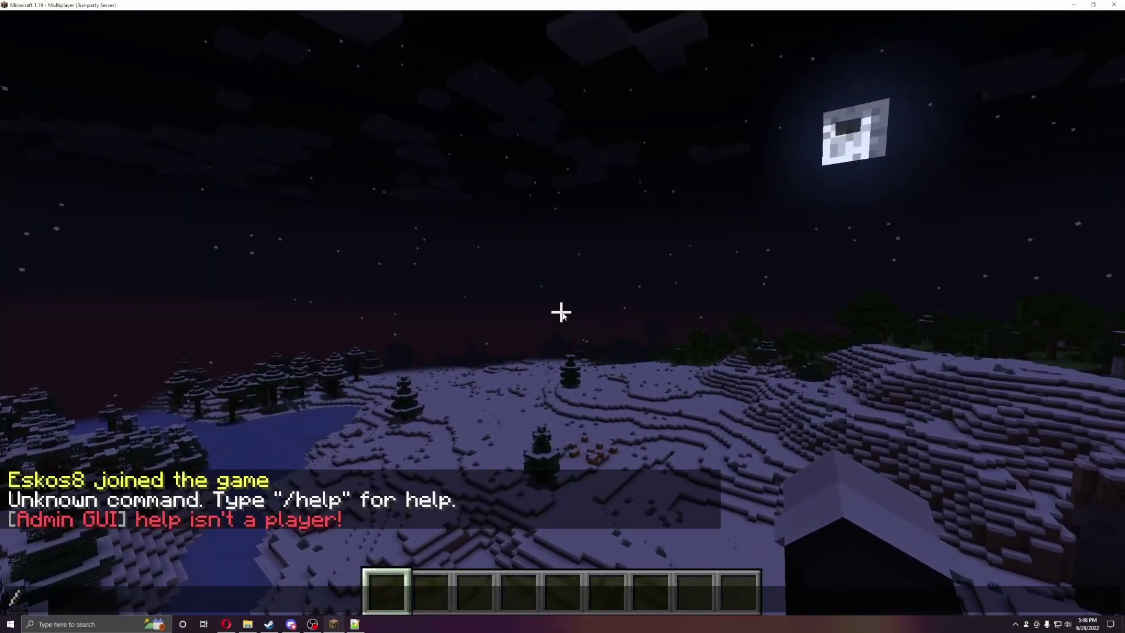
type("admin")
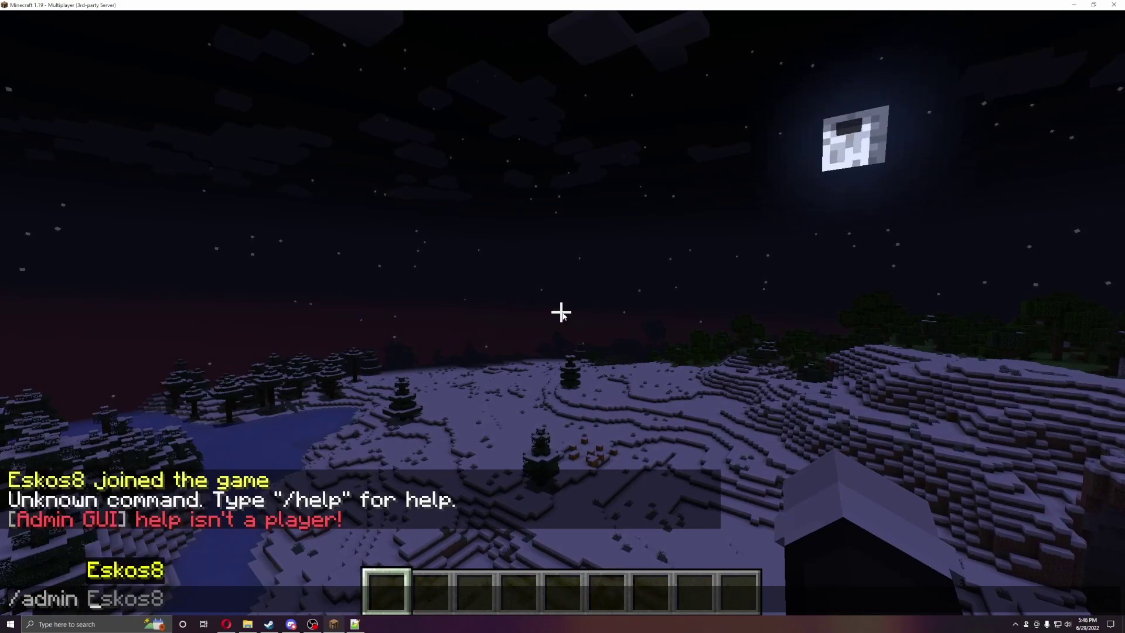
key("Tab")
key("Return")
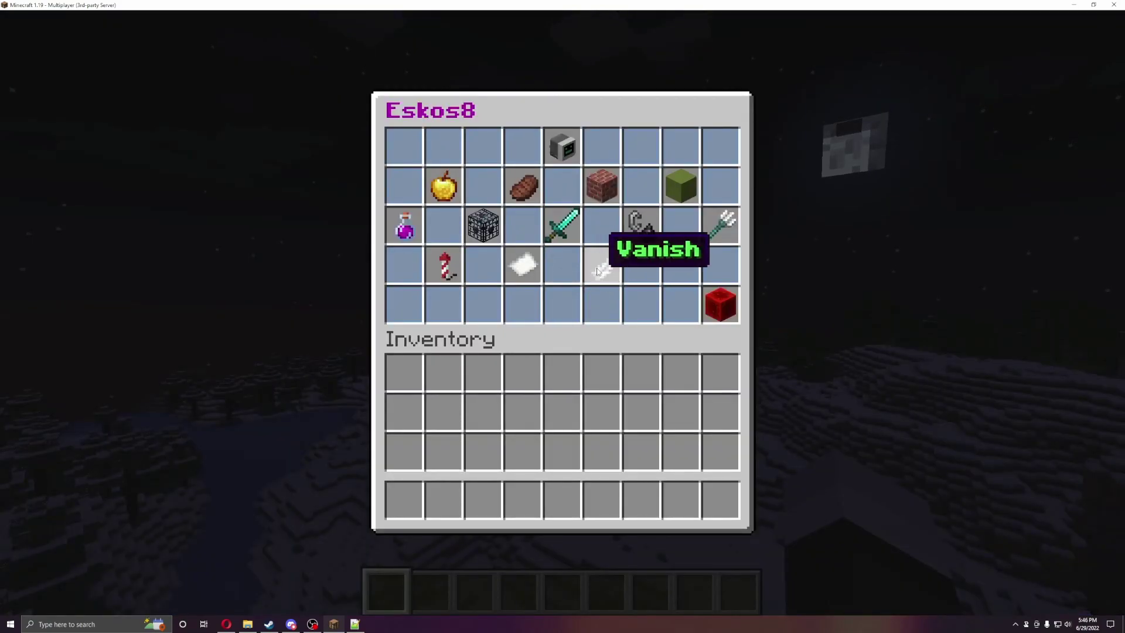
left_click(598, 271)
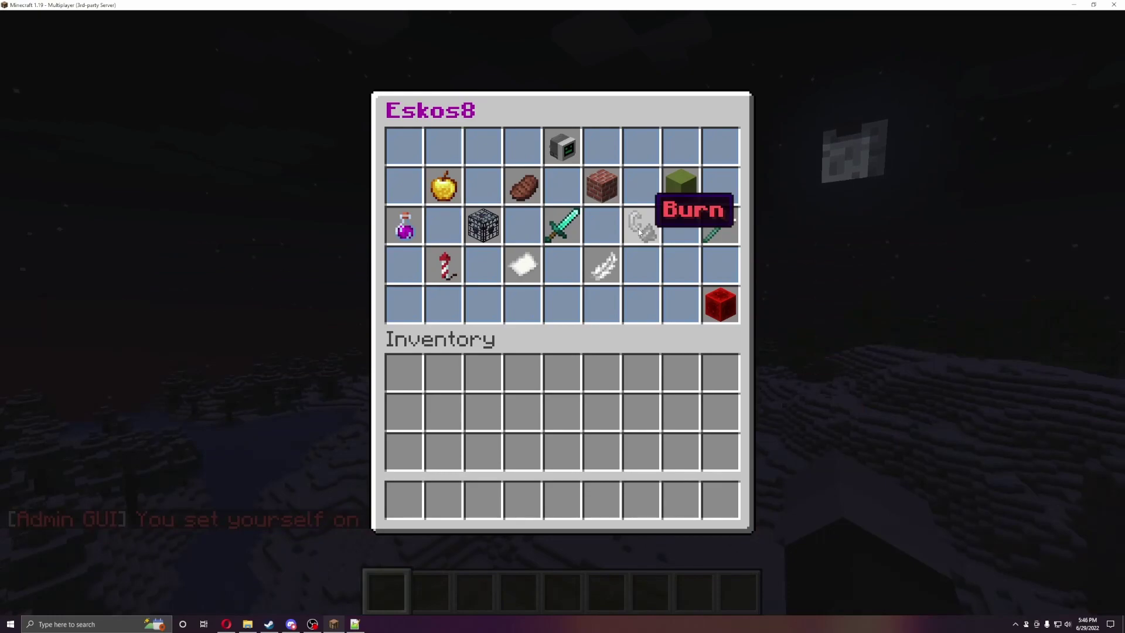
left_click(720, 226)
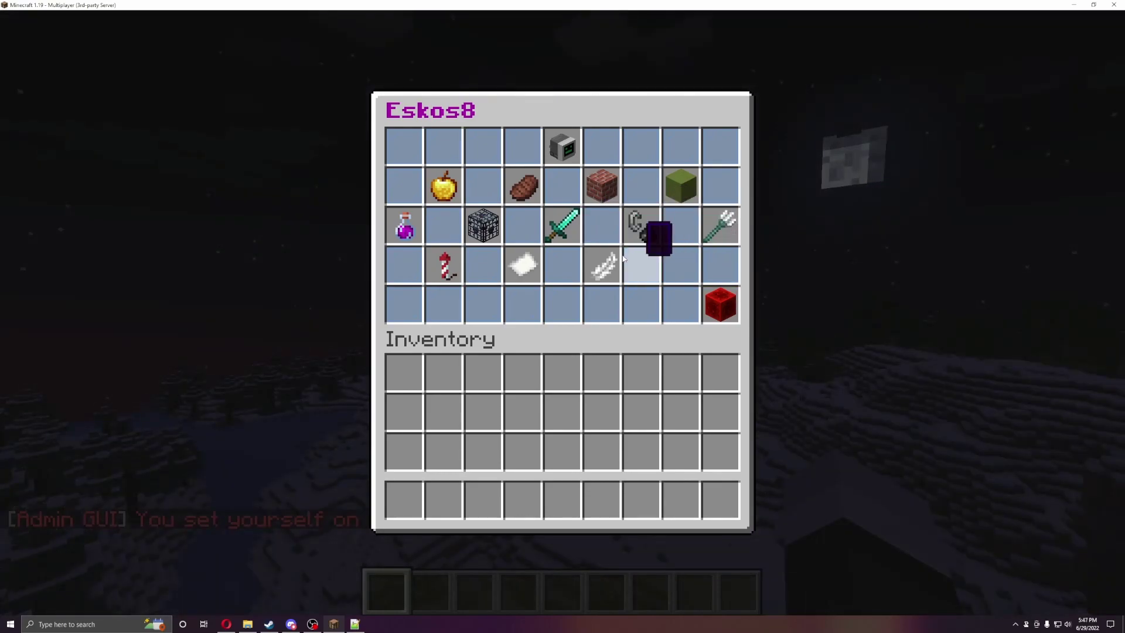
left_click(568, 151)
key("Escape")
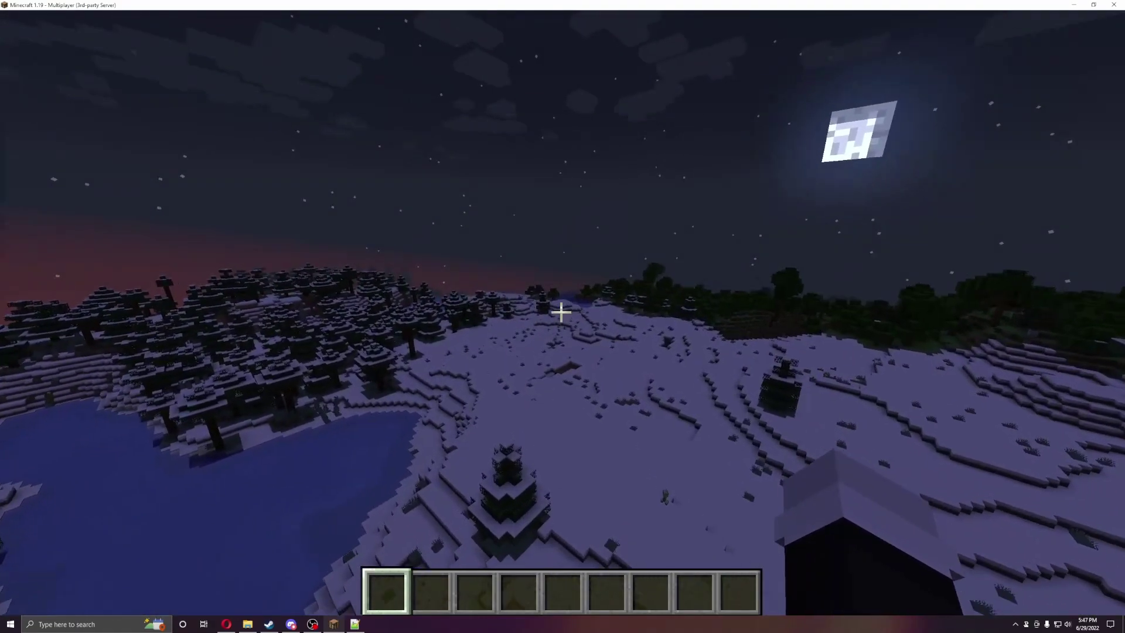
- Fly down the snowy hill and out over the frozen river
key("w")
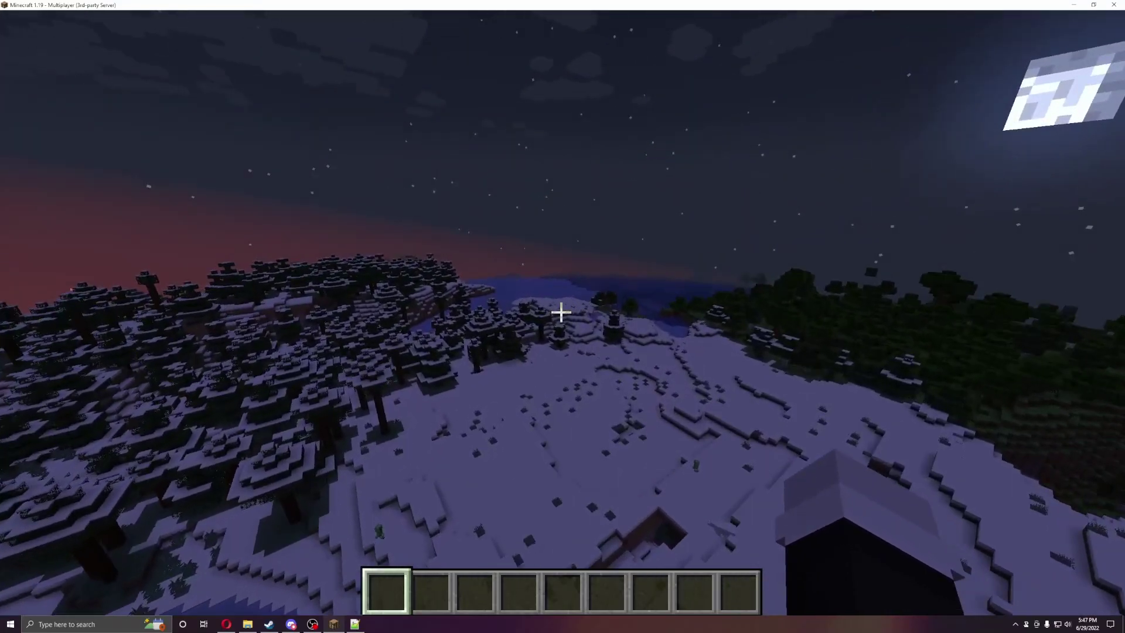
key("w")
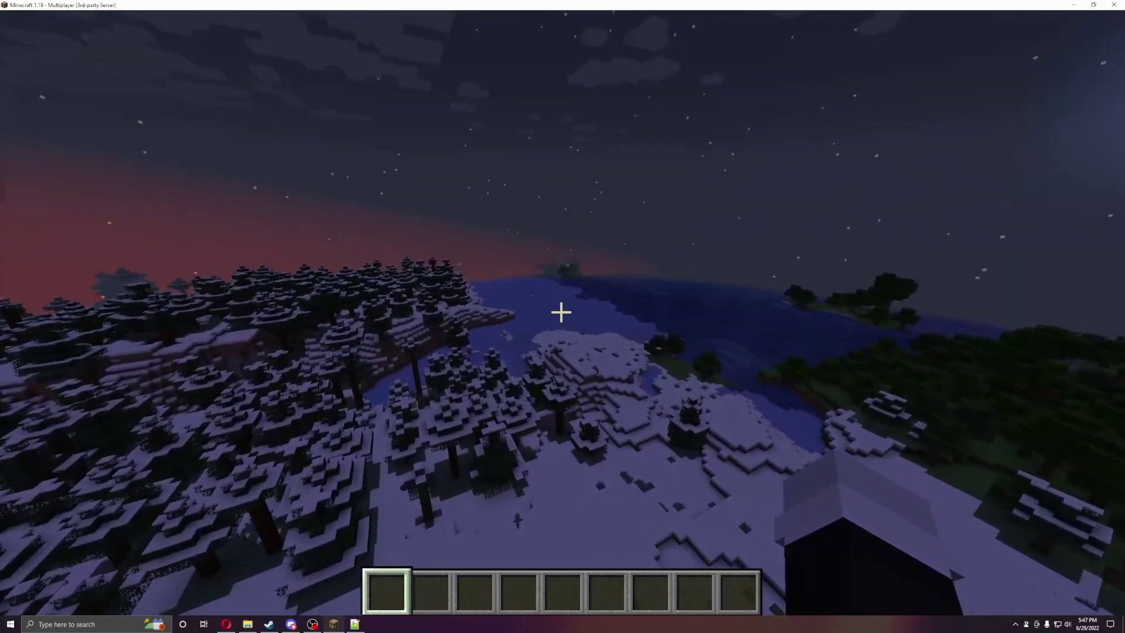
key("w")
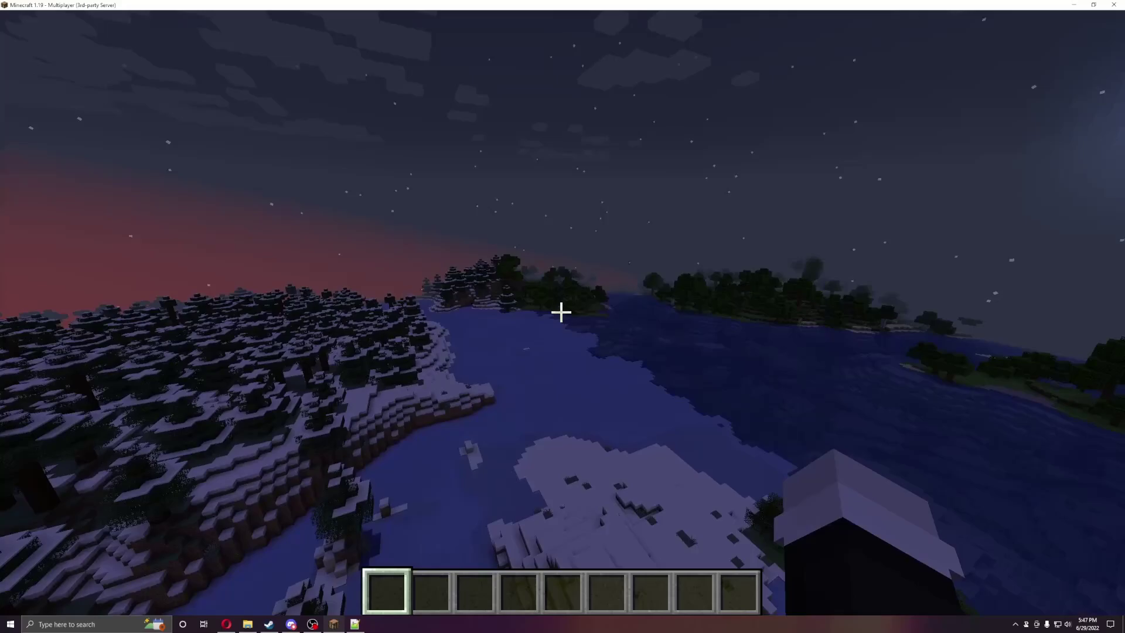
key("w")
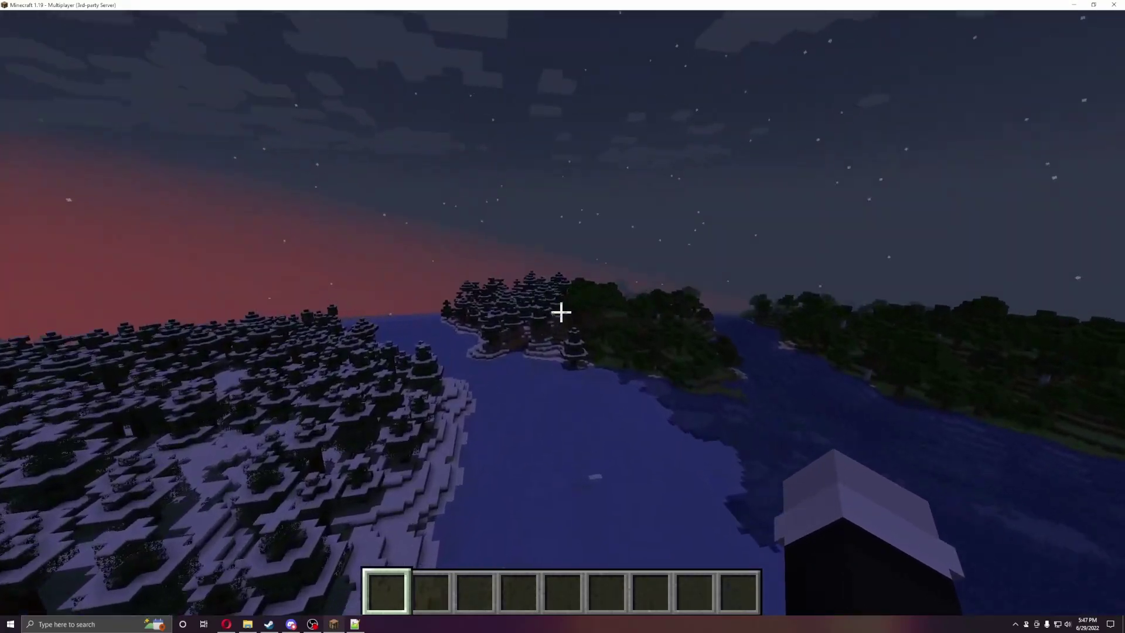